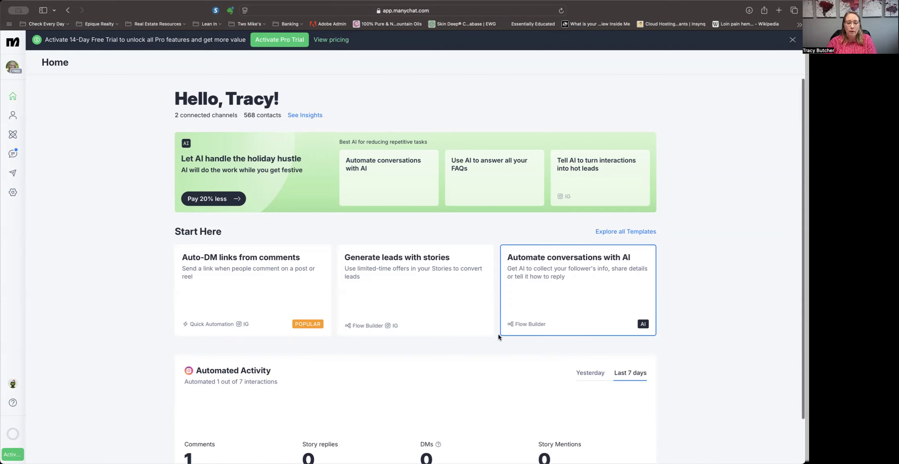
Open the Automation section and look through the list of existing automations.
scroll(498, 335, "down", 2)
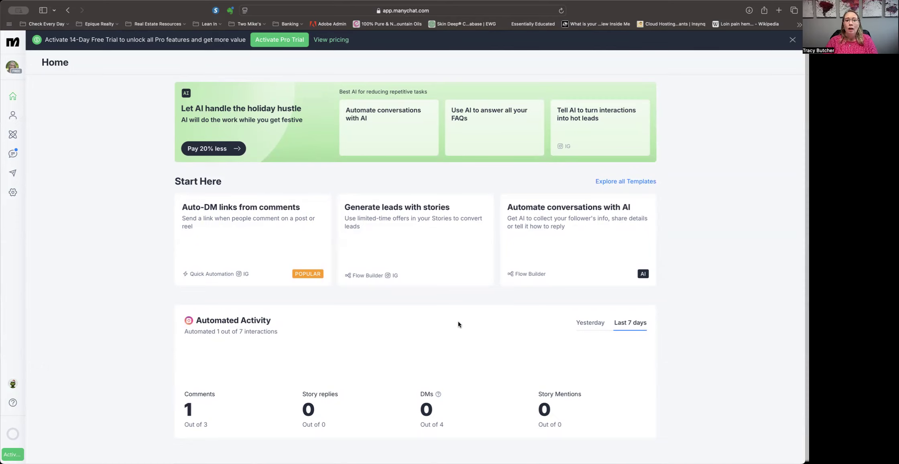
left_click(14, 135)
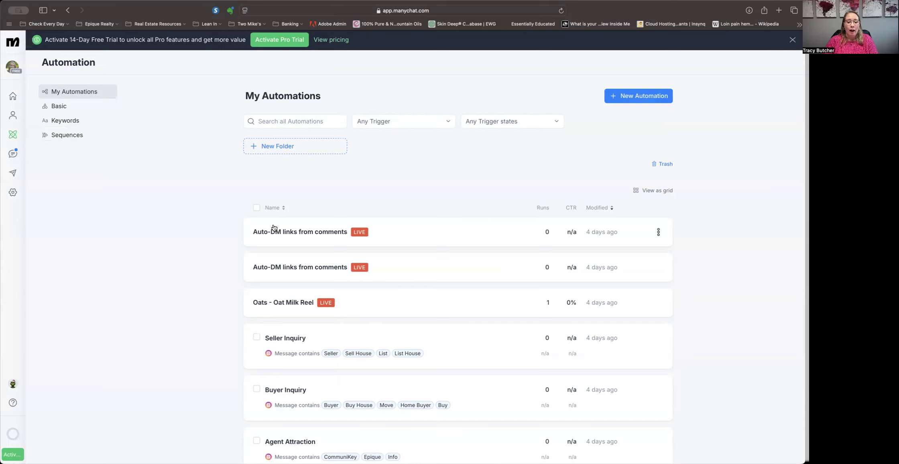
scroll(275, 227, "down", 2)
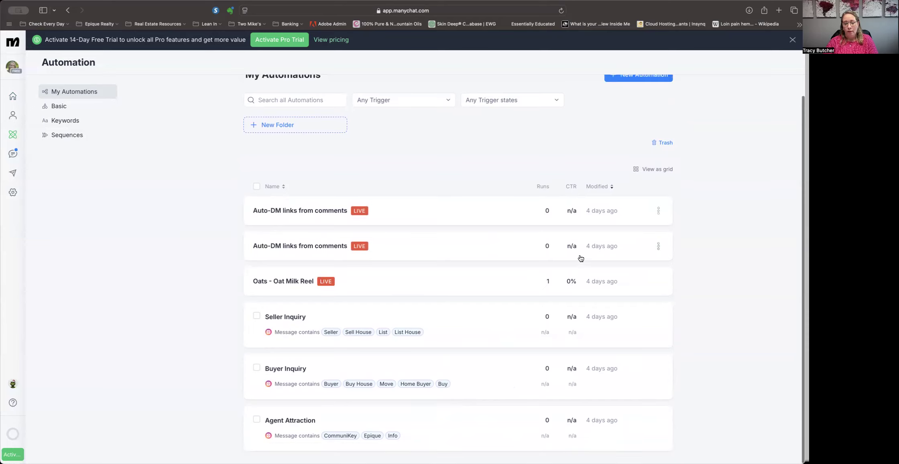
scroll(405, 401, "down", 1)
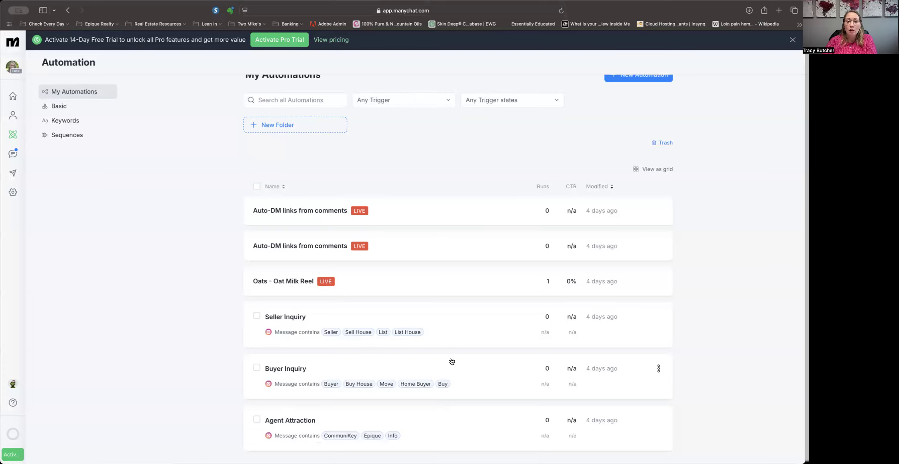
scroll(477, 326, "up", 2)
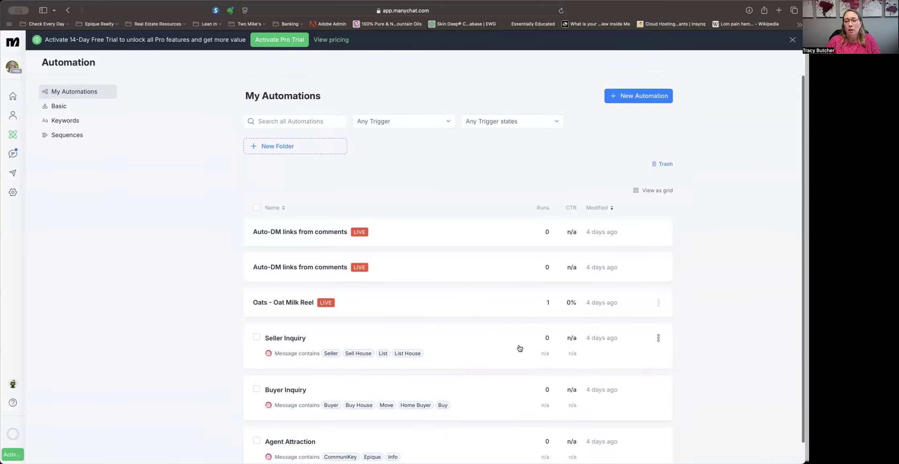
Start a new automation from the Auto-DM links from comments template.
left_click(639, 101)
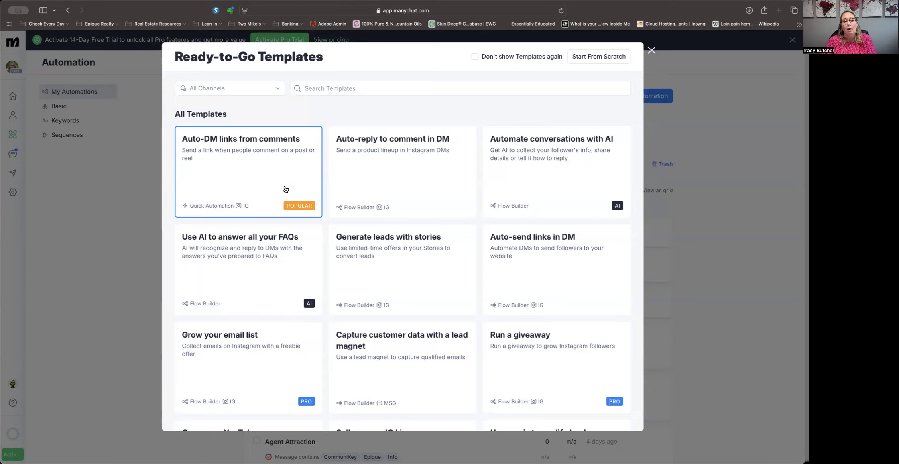
left_click(285, 189)
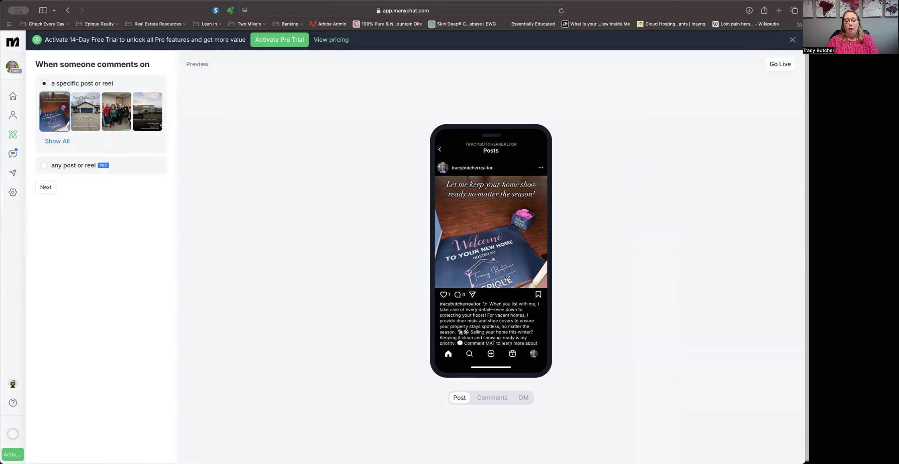
Preview the post, comments and DM views of the automation on the phone mock-up.
left_click(492, 402)
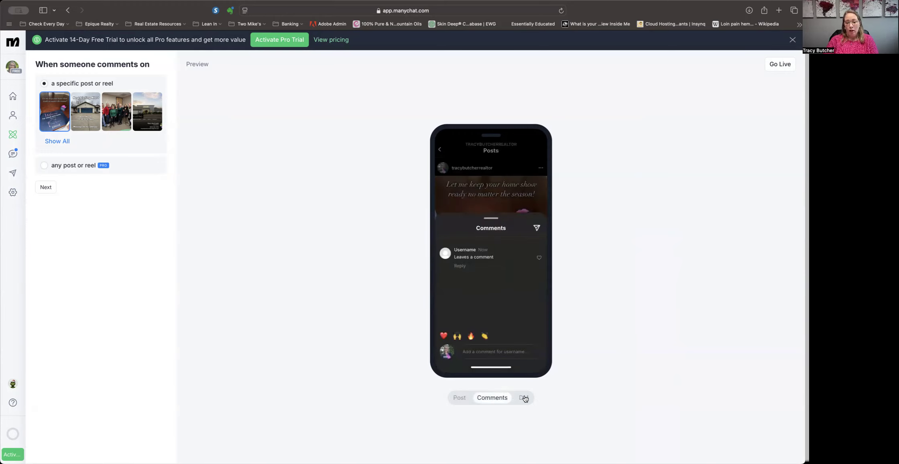
left_click(524, 399)
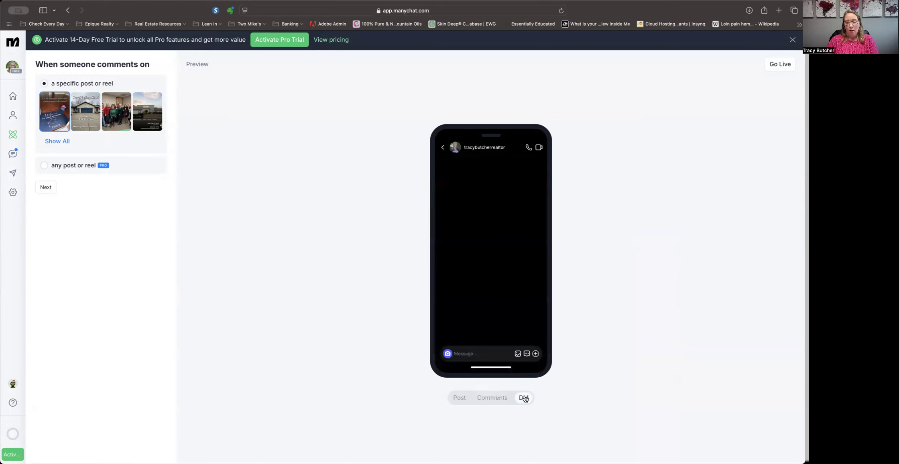
left_click(460, 399)
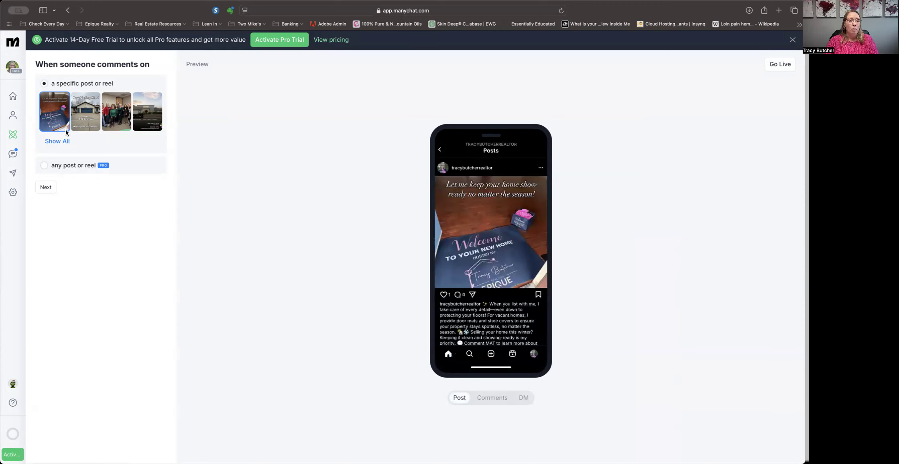
Keep the first post as the trigger and set the comment keywords to MAT, Door Mat, Floor Mat, Mat.
left_click(45, 188)
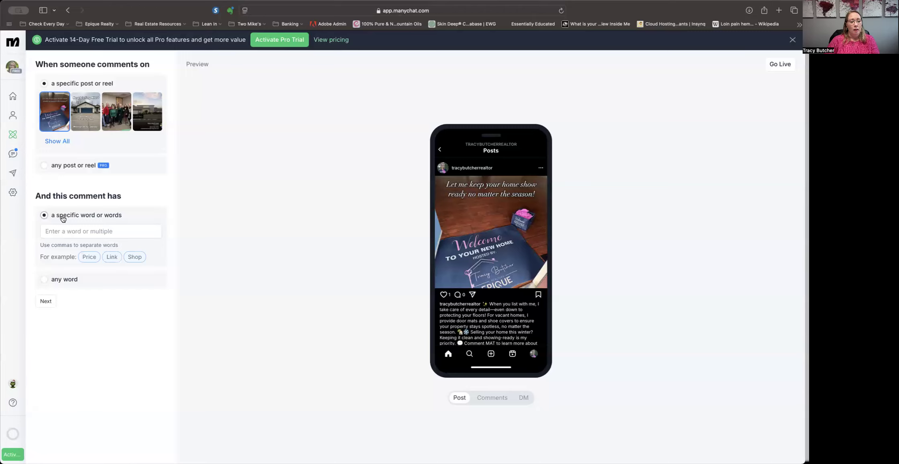
left_click(53, 232)
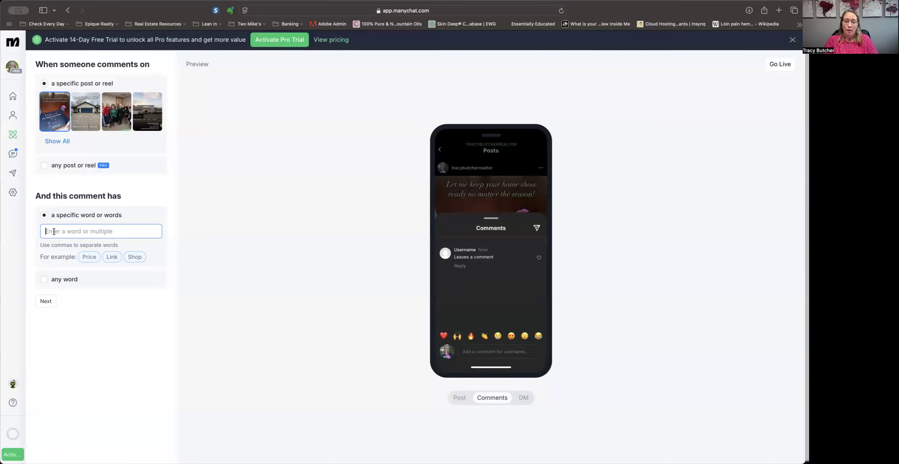
type("MAT")
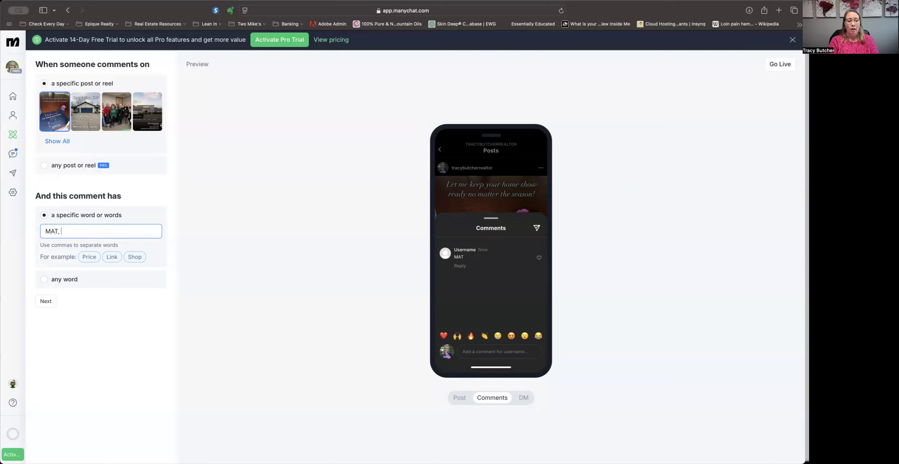
type(", D")
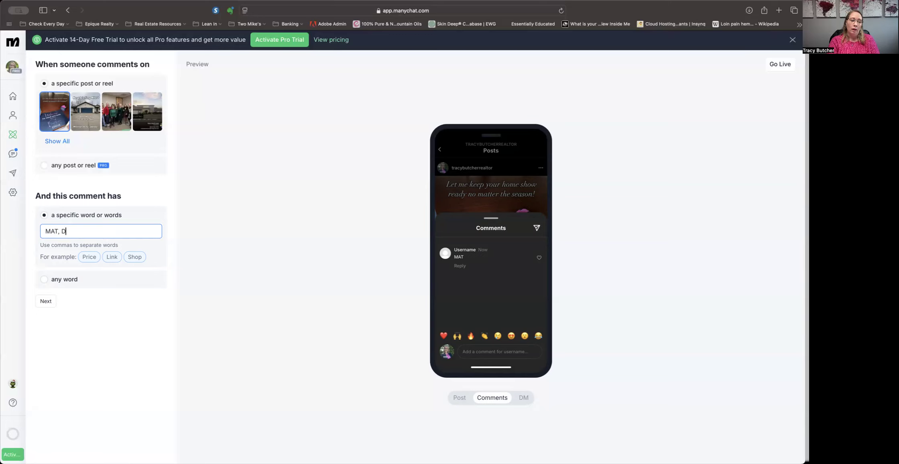
type("oor Mat, ")
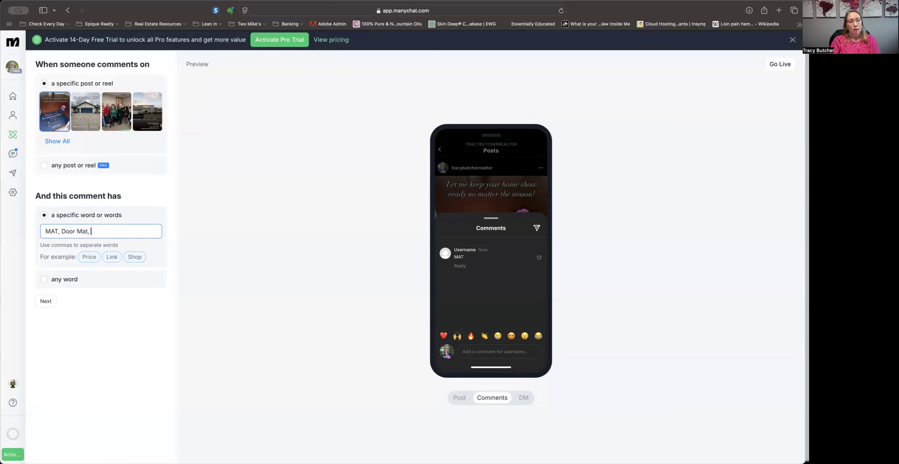
type("Floor Mat")
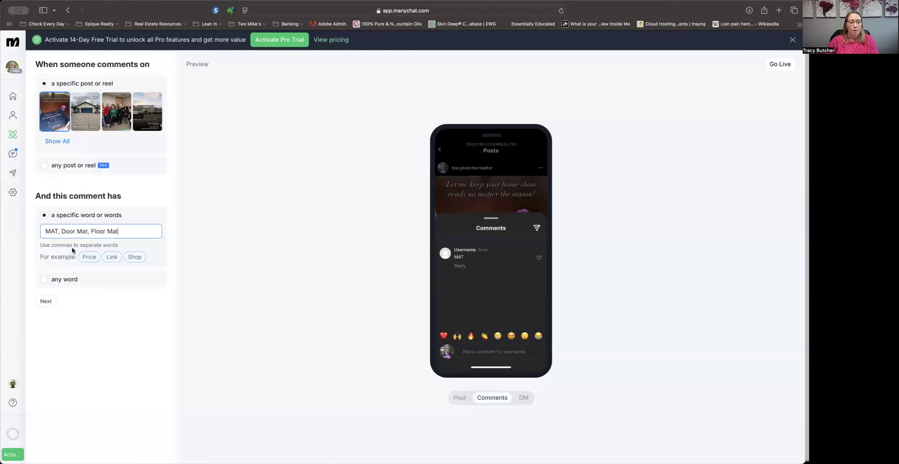
type(", Mat")
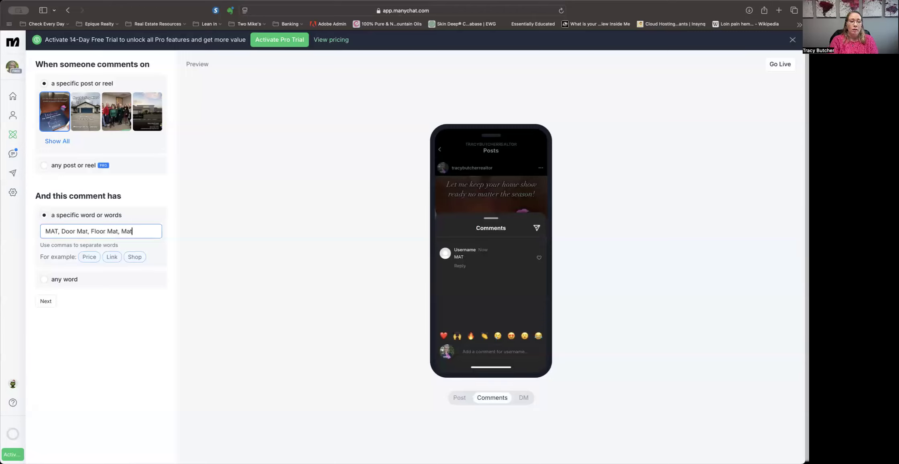
scroll(159, 263, "up", 1)
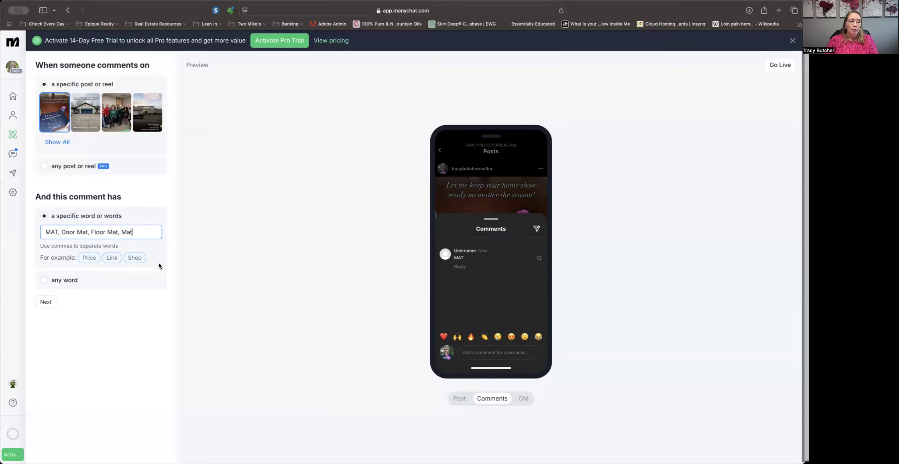
left_click(46, 301)
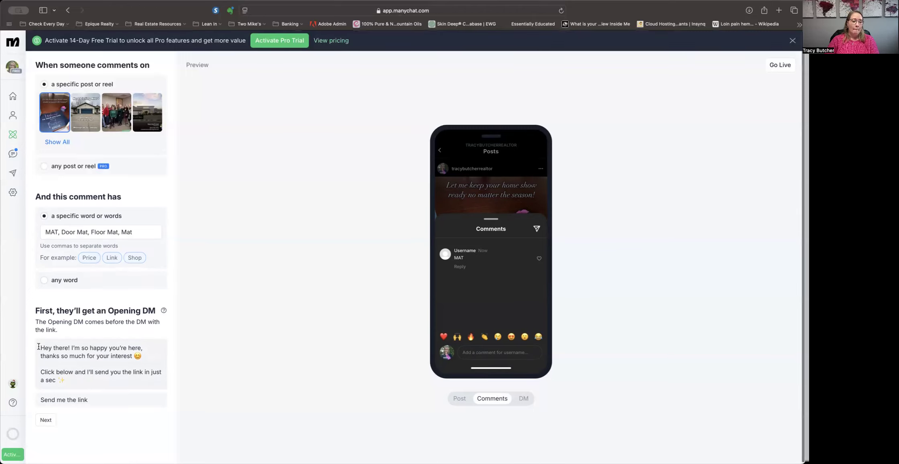
Select the Opening DM's message text for editing.
left_click_drag(38, 346, 64, 382)
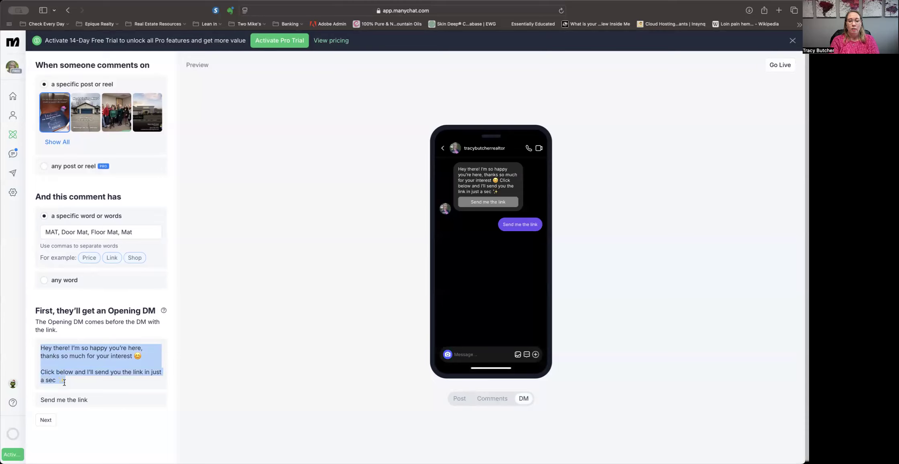
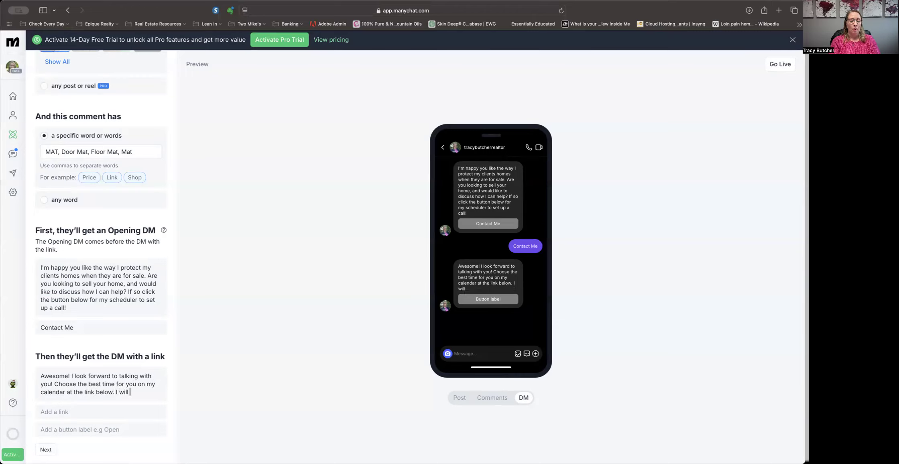
Finish the link DM's message so it ends with 'I will confirm with you later!'.
type("th you ")
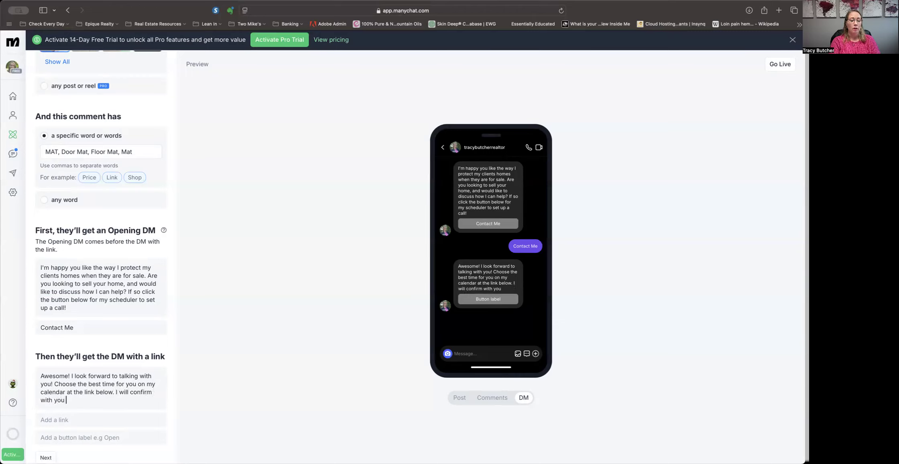
type("la")
type("later!")
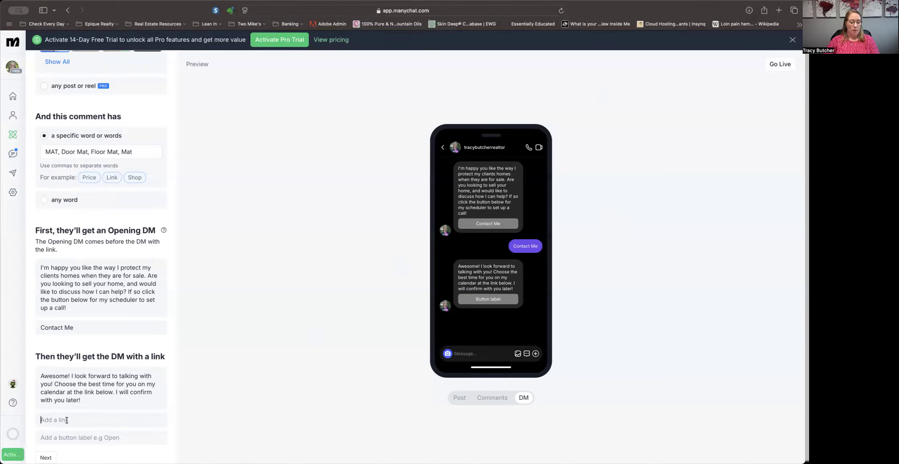
Paste the scheduler calendar link into the link DM, label its button 'Schedule Here', and continue.
type("https://calendar.app.google/p5Z3kG3LnVUnRvqK8")
left_click(75, 437)
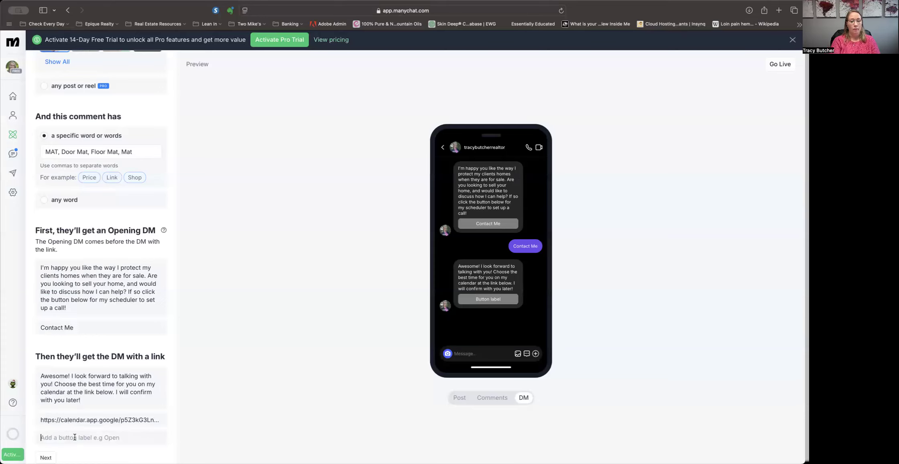
type("Schedule")
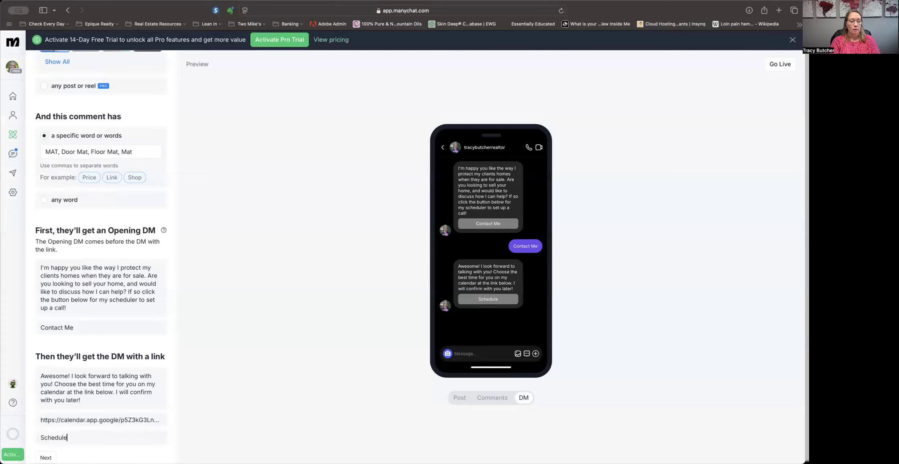
type(" Here")
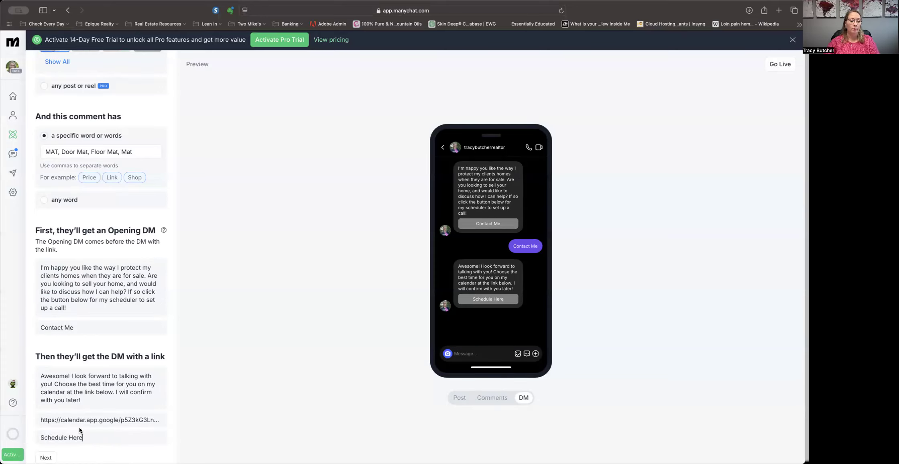
scroll(82, 428, "down", 1)
left_click(47, 451)
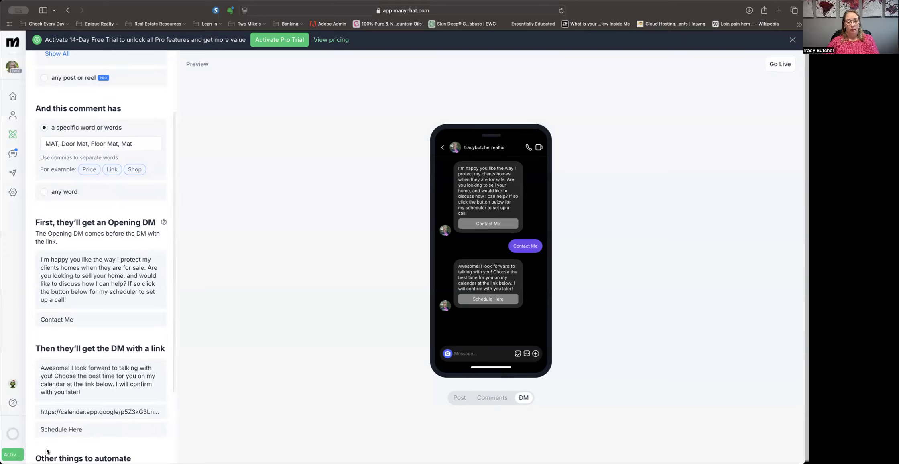
Try to enable the Pro follow-up for people who don't click the link.
scroll(65, 425, "down", 5)
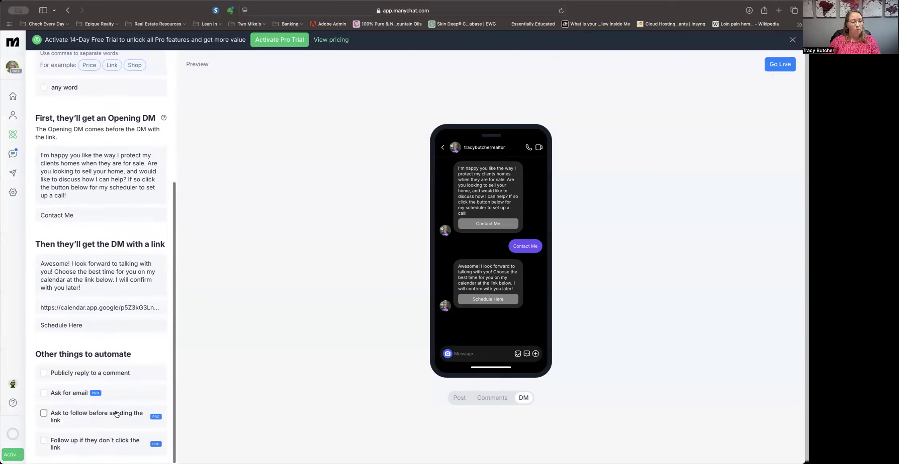
scroll(115, 415, "up", 1)
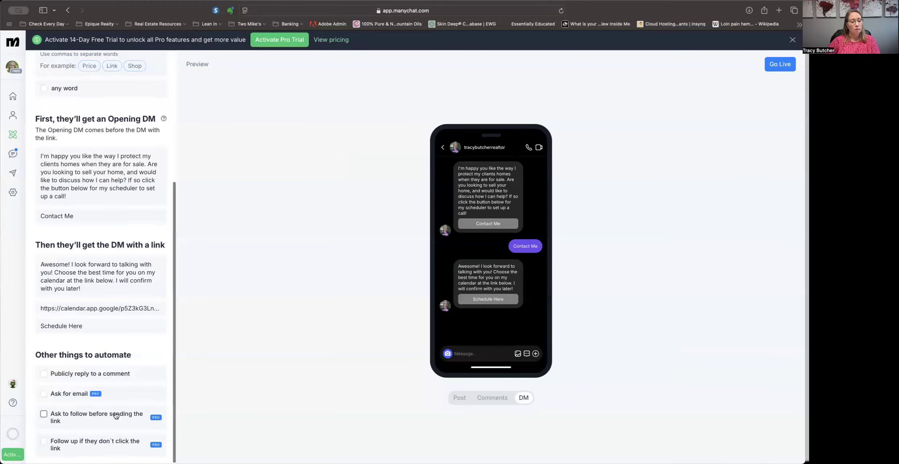
left_click(44, 441)
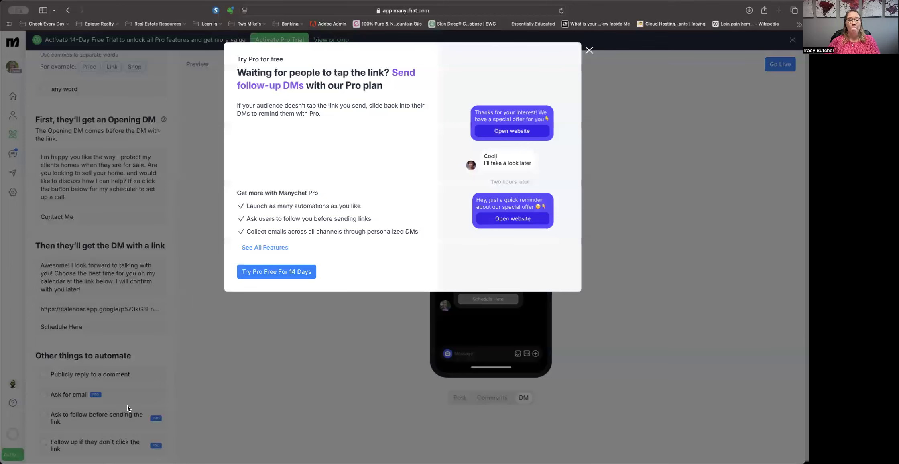
left_click(589, 51)
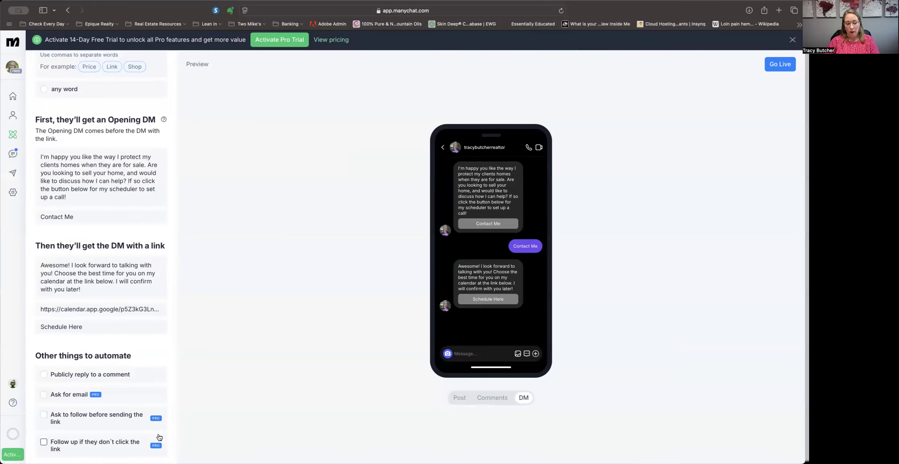
Enable publicly replying to comments with the three default replies.
left_click(44, 374)
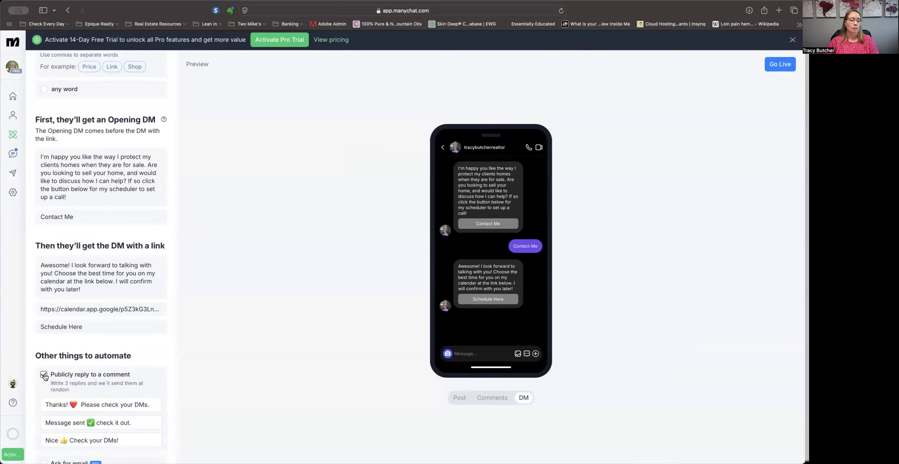
scroll(76, 394, "down", 3)
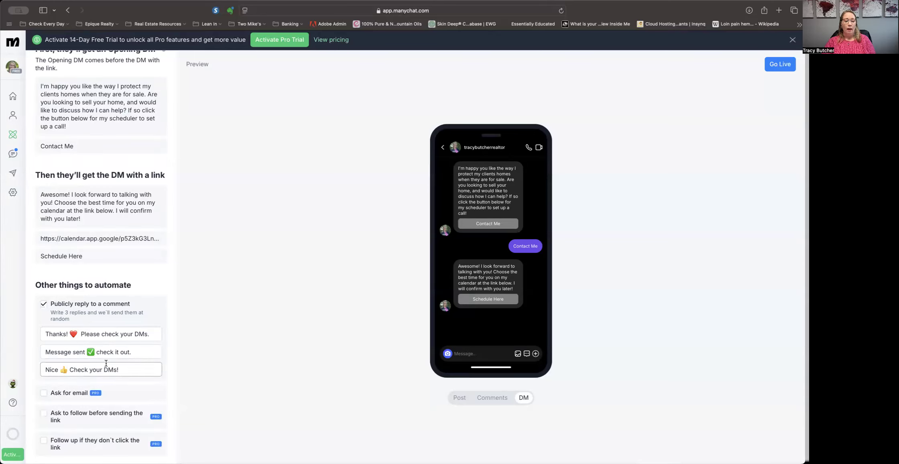
Preview the comments, DM and post views of the automation on the phone mock-up.
left_click(498, 398)
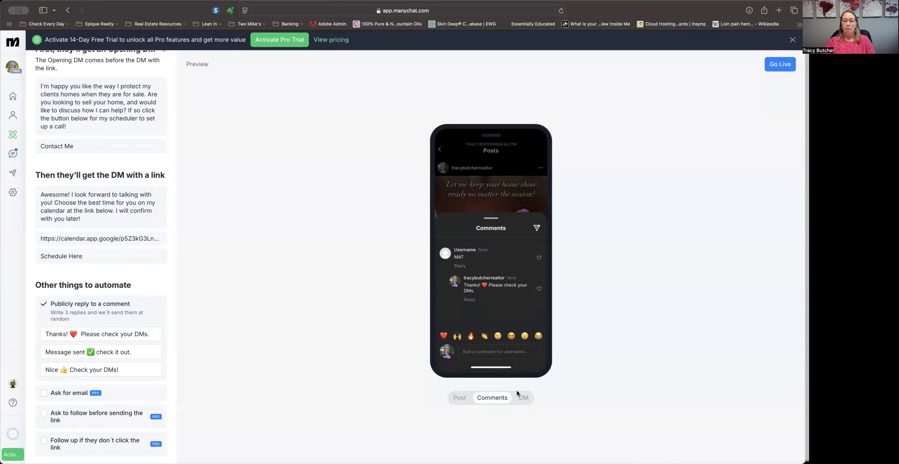
left_click(524, 397)
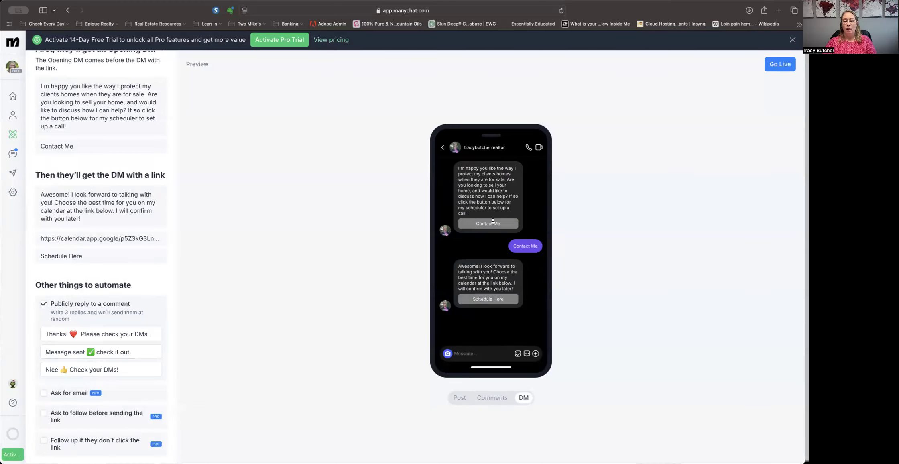
left_click(459, 397)
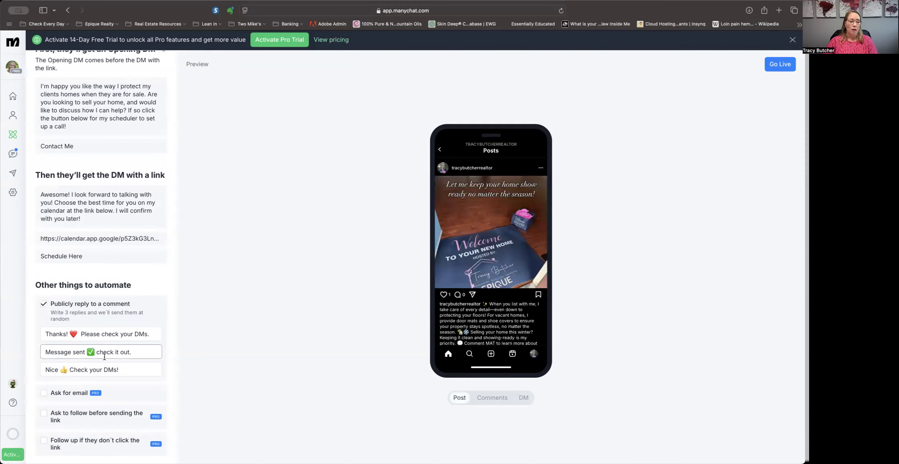
scroll(150, 362, "up", 10)
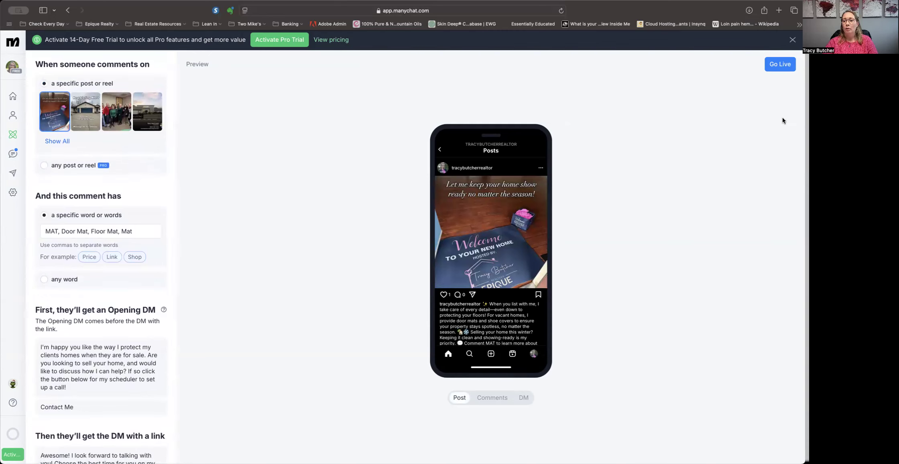
Take the automation live and return to the automations list.
left_click(783, 66)
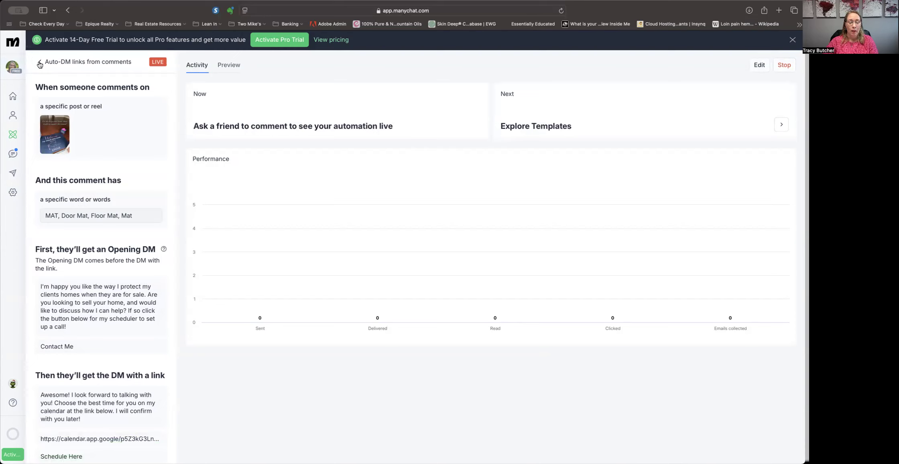
scroll(72, 150, "down", 1)
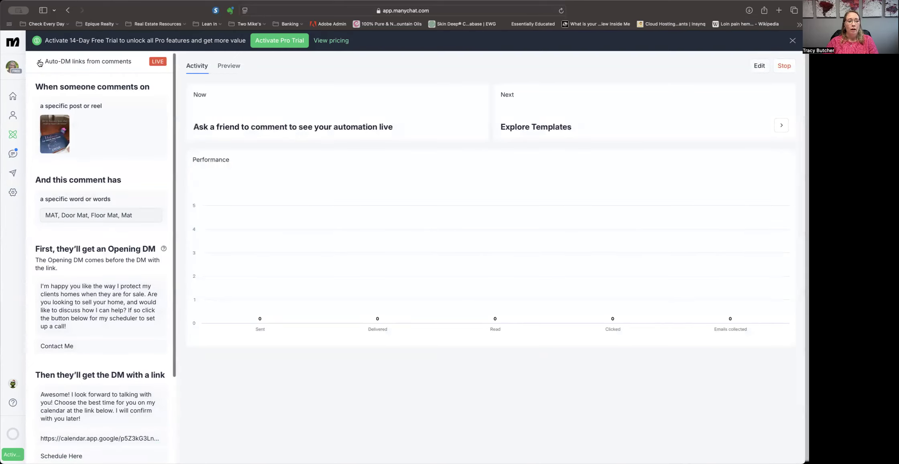
left_click(13, 134)
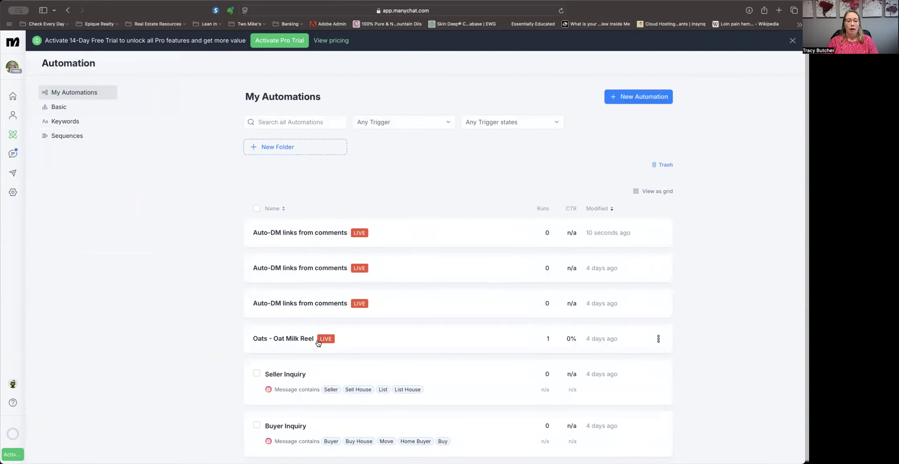
Browse the existing Oats - Oat Milk Reel, Seller Inquiry and Buyer Inquiry automations.
left_click(287, 339)
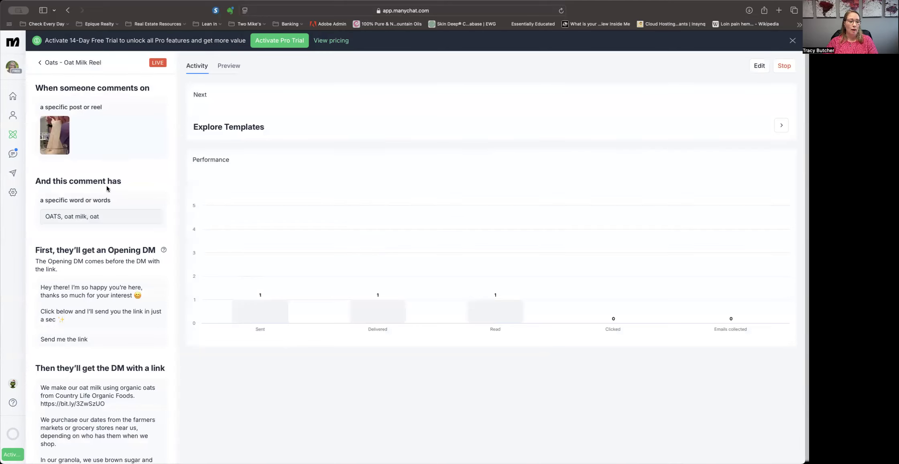
left_click(40, 62)
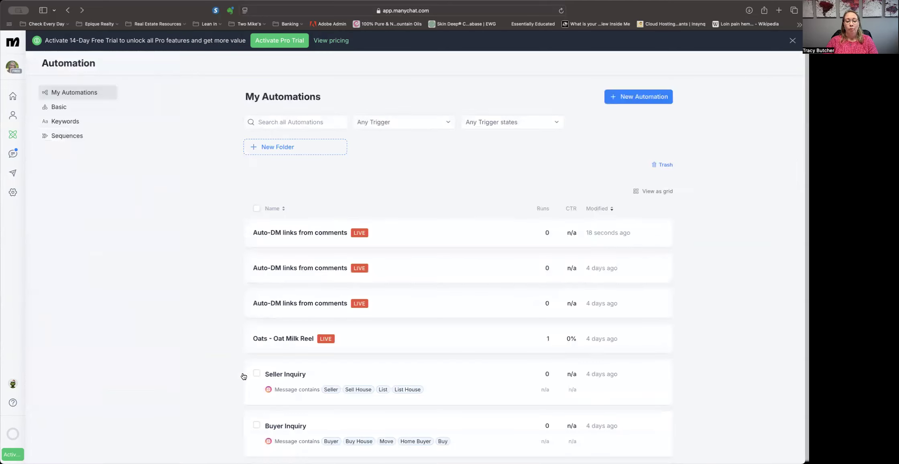
scroll(387, 388, "down", 3)
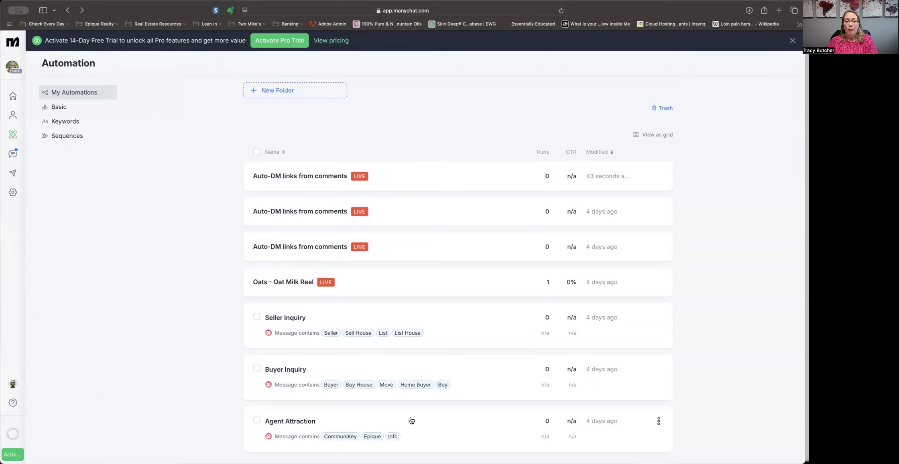
scroll(411, 420, "up", 1)
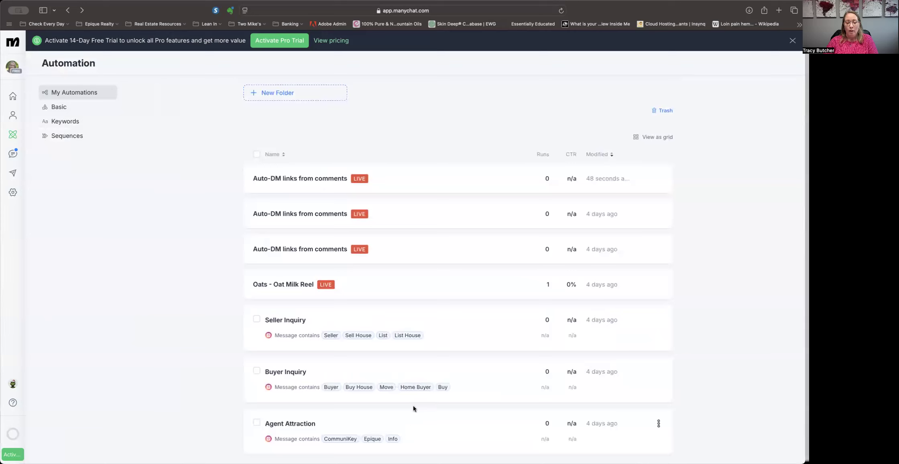
left_click(455, 327)
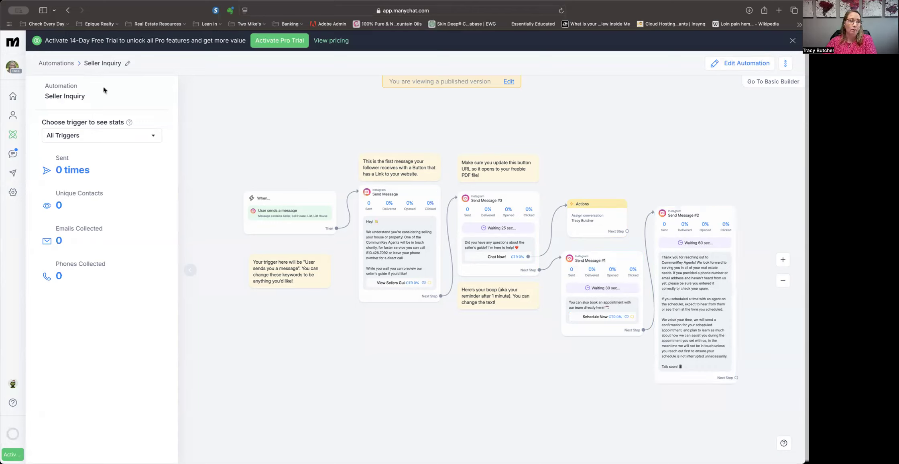
left_click(65, 63)
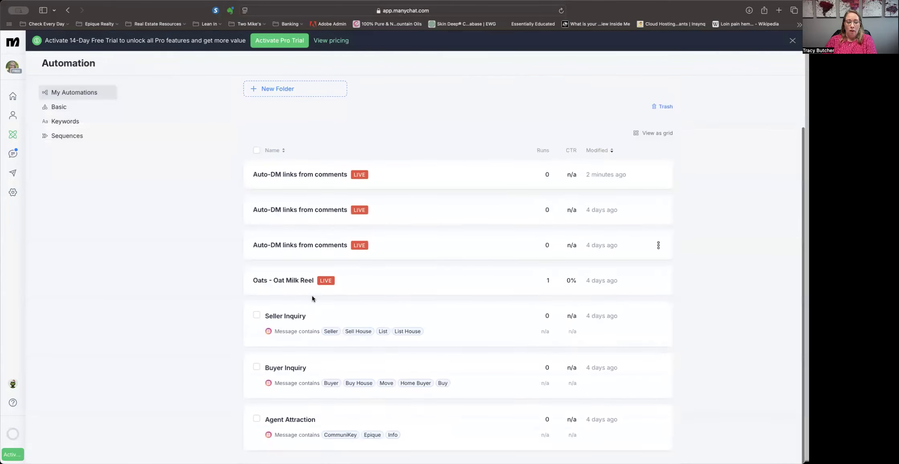
left_click(296, 369)
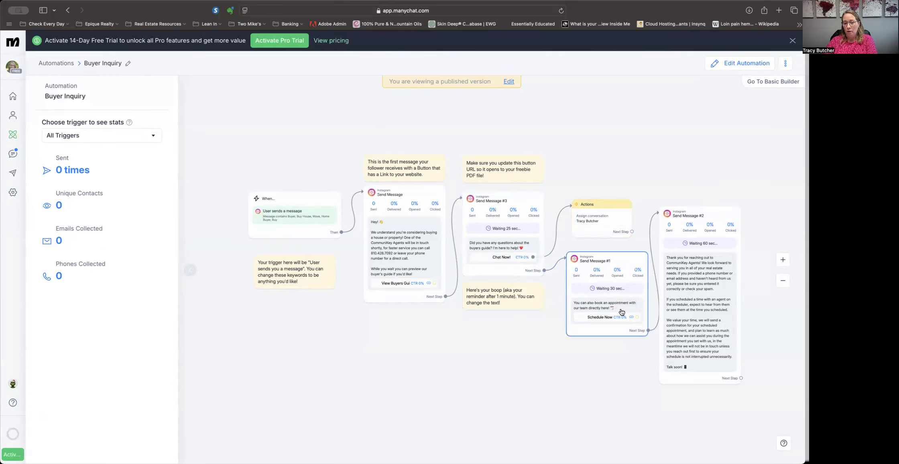
left_click(50, 66)
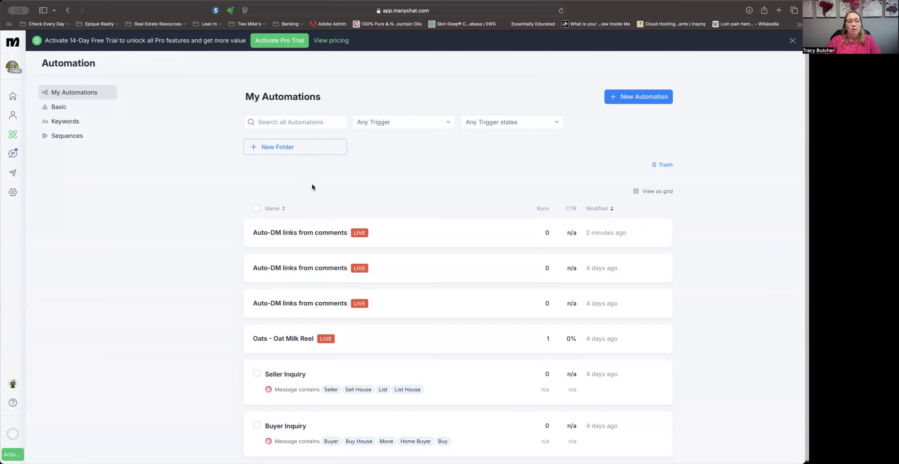
Reopen the newest Auto-DM links from comments automation, review its preview, and save it through Edit and Update.
left_click(299, 232)
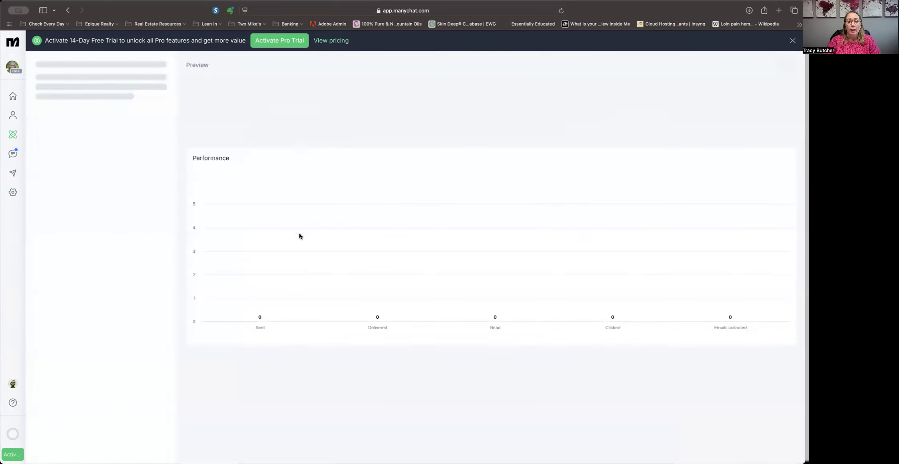
scroll(159, 317, "down", 3)
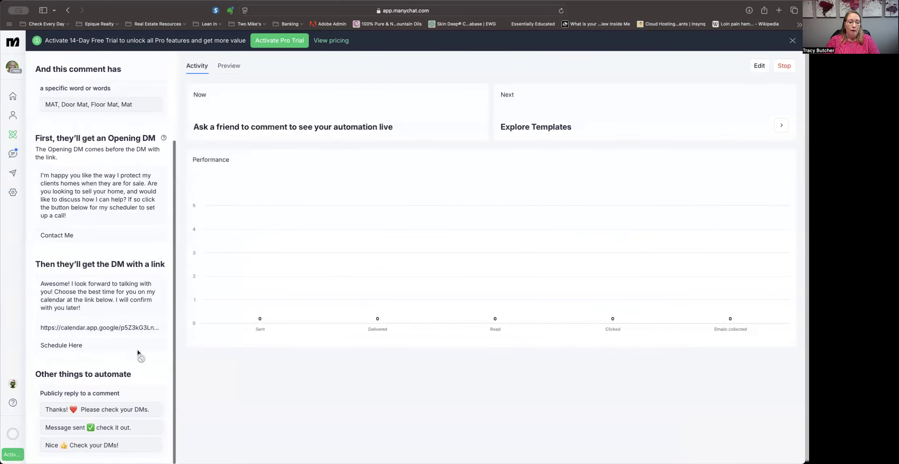
left_click(229, 66)
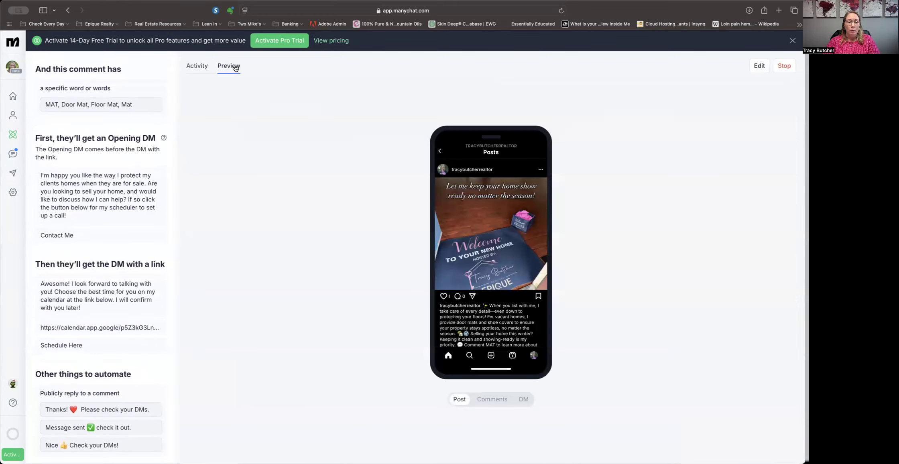
left_click(196, 67)
left_click(759, 66)
scroll(107, 349, "down", 5)
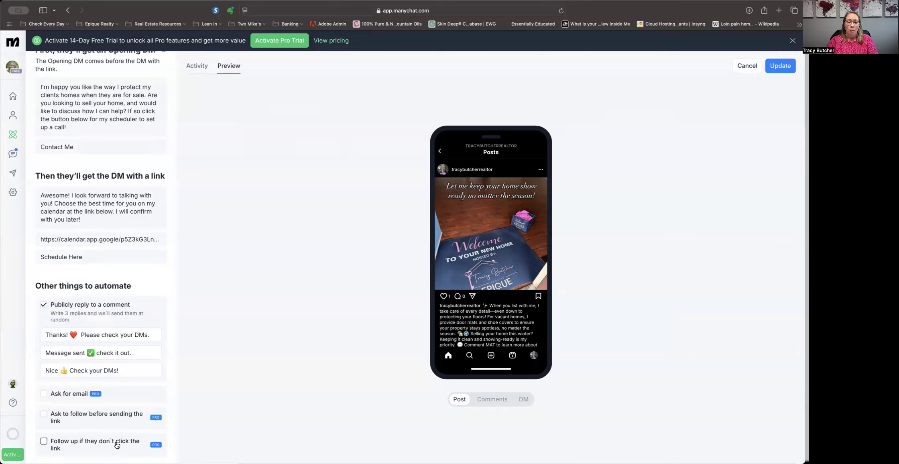
left_click(780, 66)
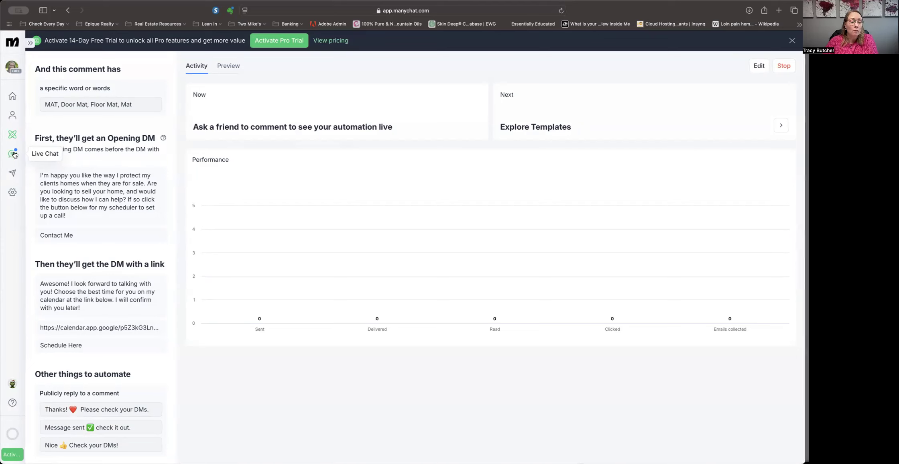
Return to the automations list, expand the sidebar, and go to the Home page.
left_click(13, 135)
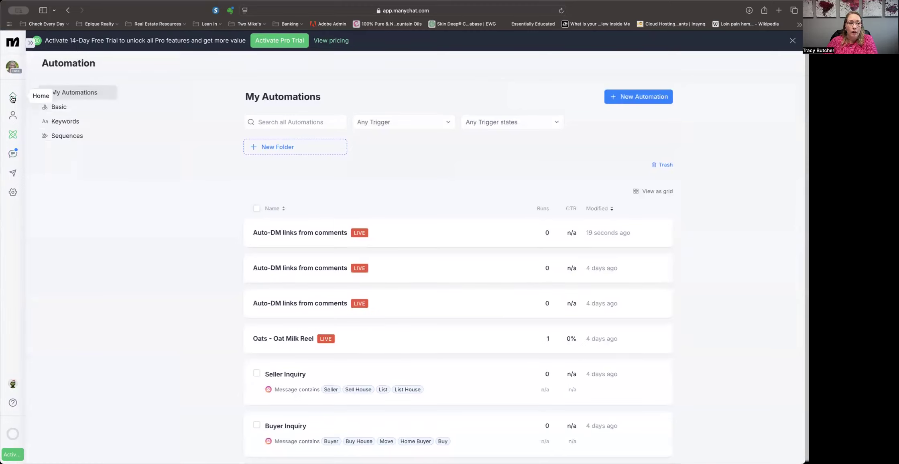
left_click(30, 44)
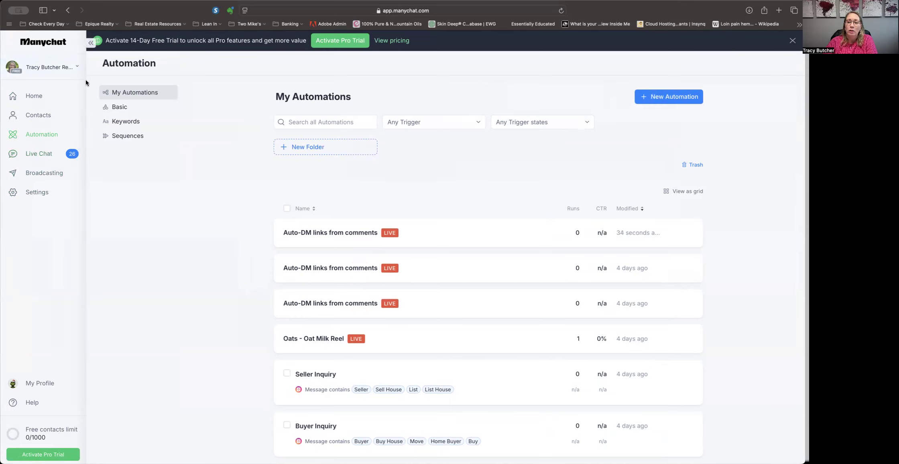
left_click(40, 98)
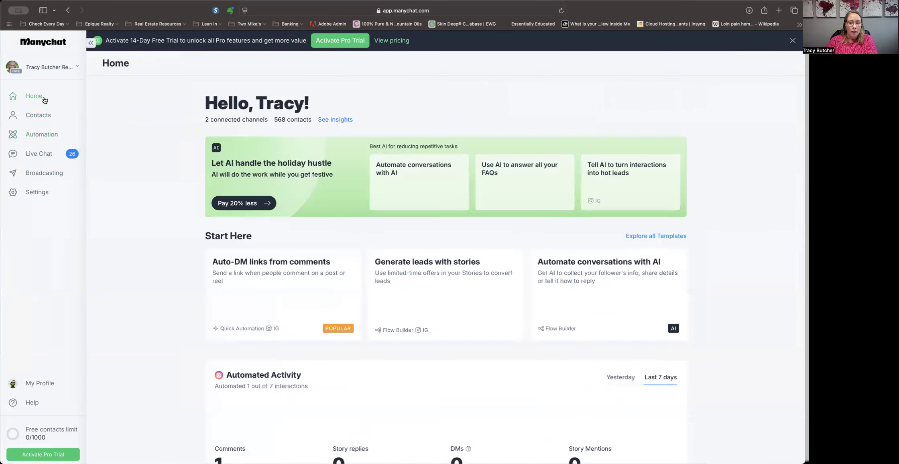
Scroll through the Home page and open the Automation section.
scroll(304, 246, "down", 3)
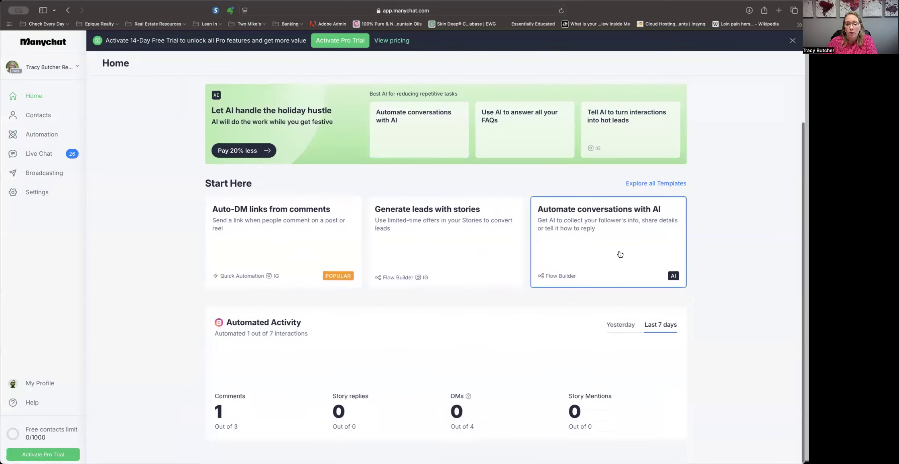
scroll(618, 252, "up", 3)
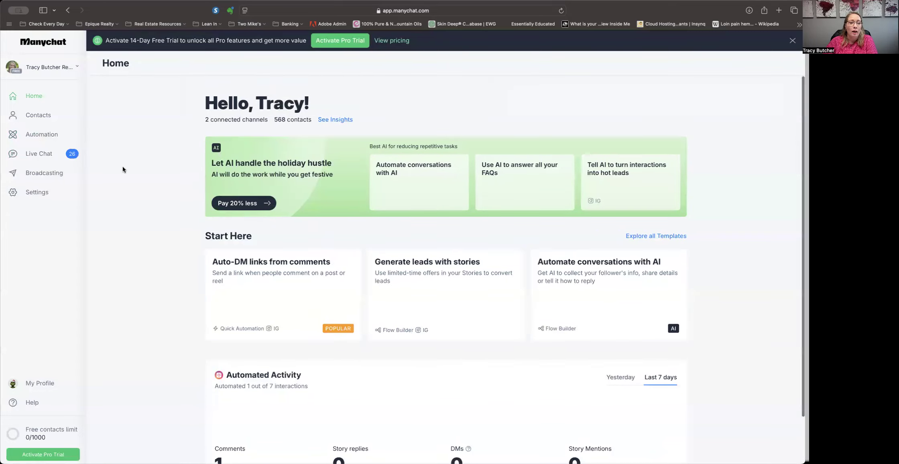
left_click(40, 134)
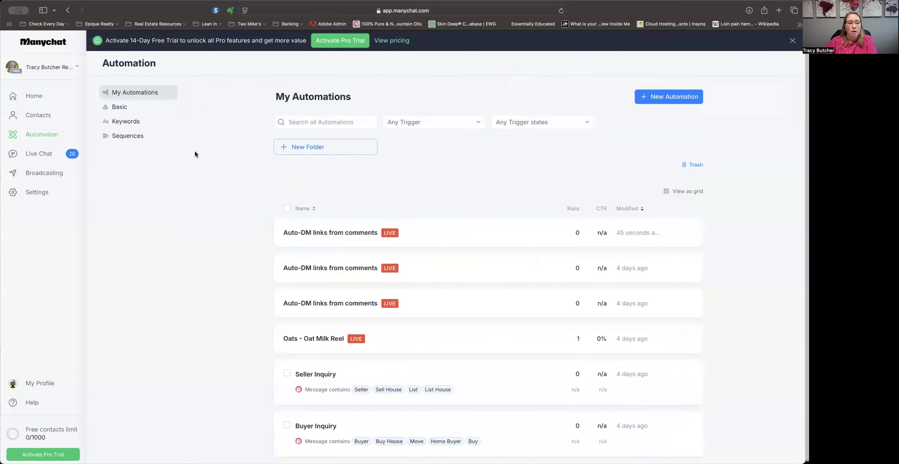
Open the Ready-to-Go Templates gallery for a new automation, browse all the templates, and close it.
left_click(686, 101)
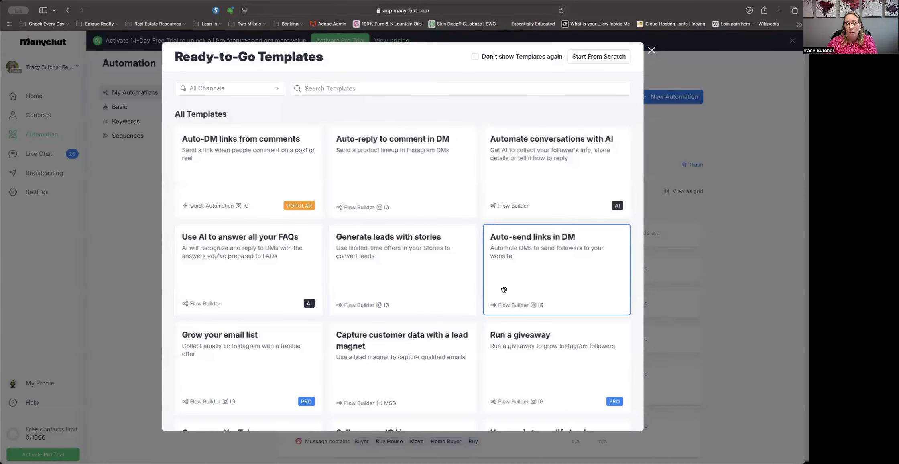
scroll(502, 288, "down", 3)
scroll(504, 289, "down", 1)
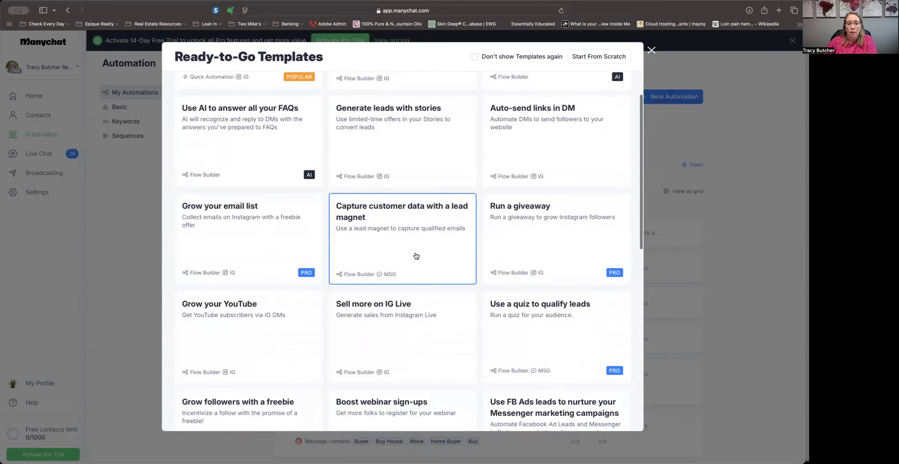
scroll(417, 256, "down", 3)
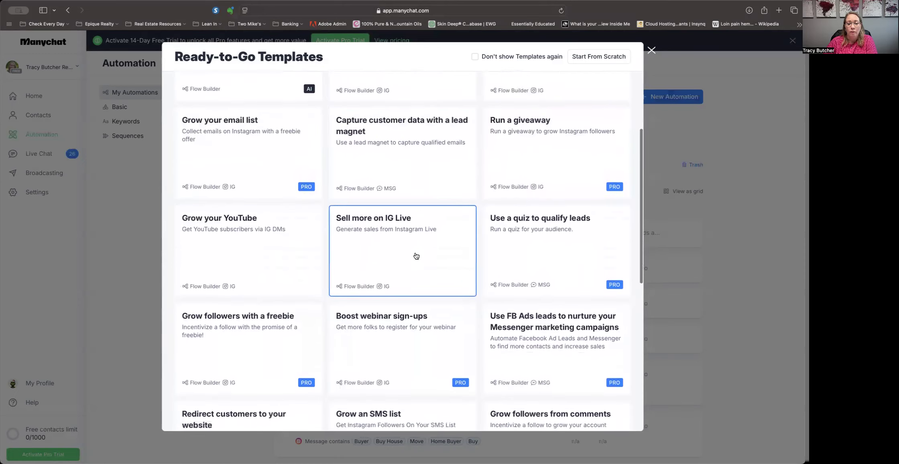
scroll(416, 256, "down", 3)
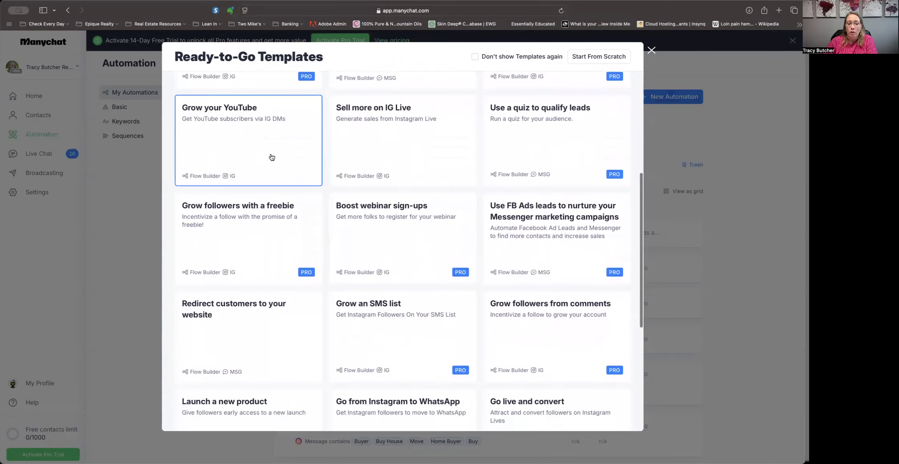
scroll(391, 241, "down", 3)
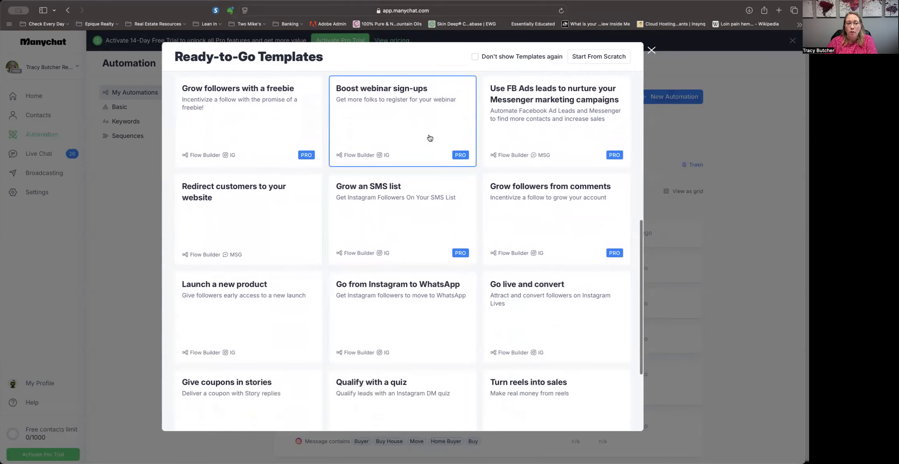
scroll(479, 264, "down", 2)
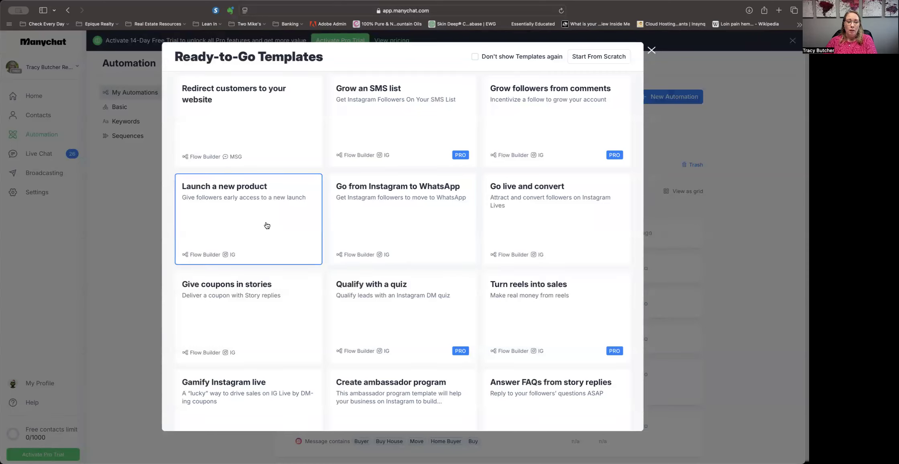
scroll(267, 225, "down", 1)
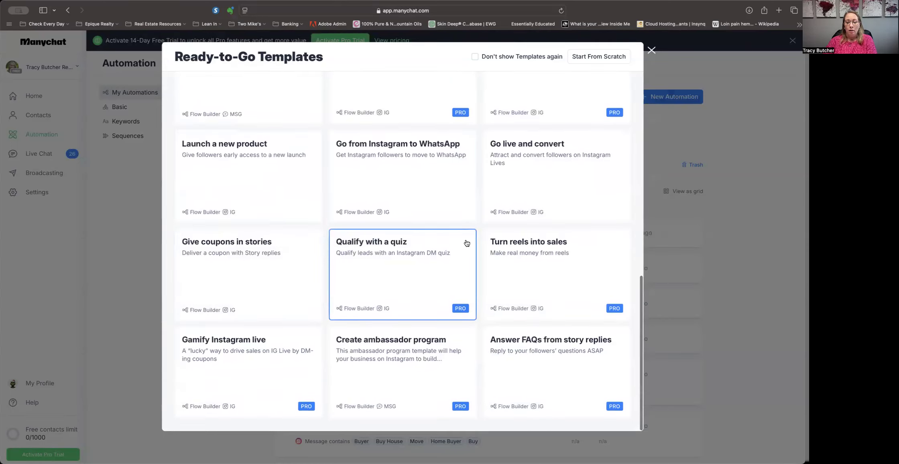
scroll(466, 242, "up", 15)
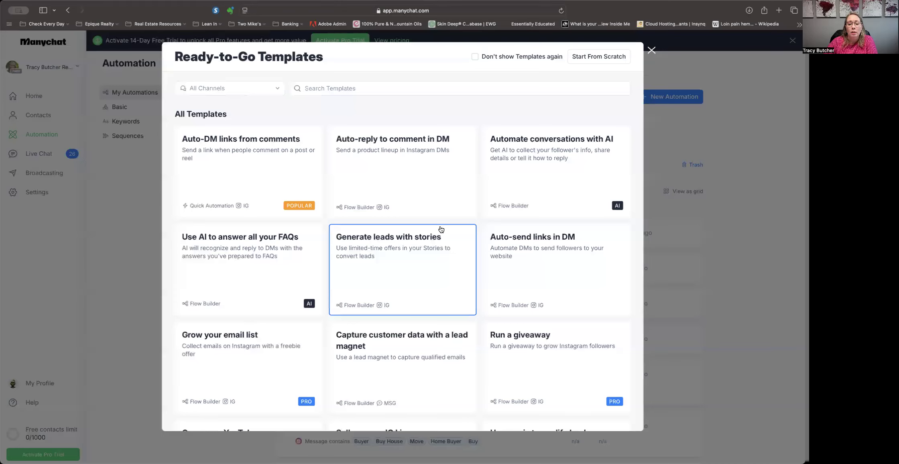
scroll(441, 226, "down", 6)
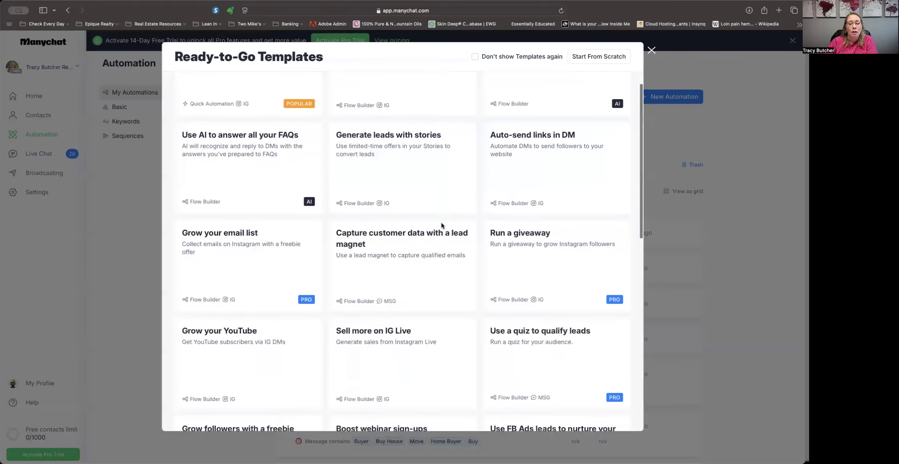
scroll(441, 225, "down", 4)
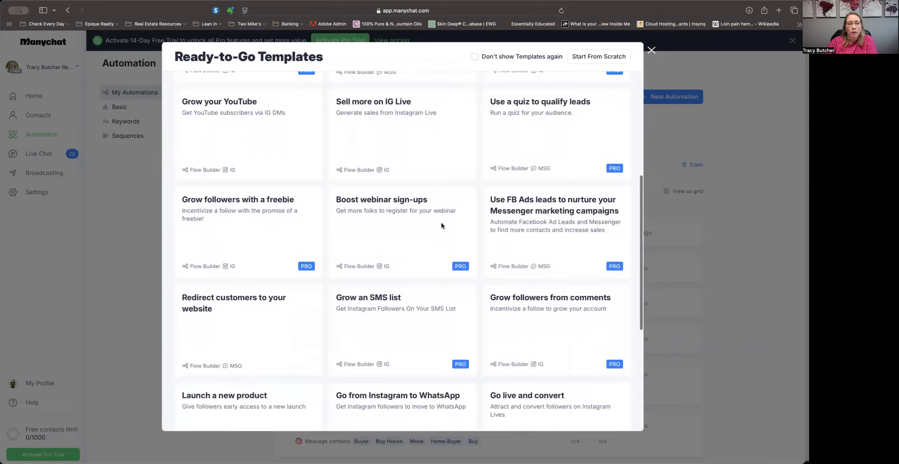
scroll(441, 226, "down", 5)
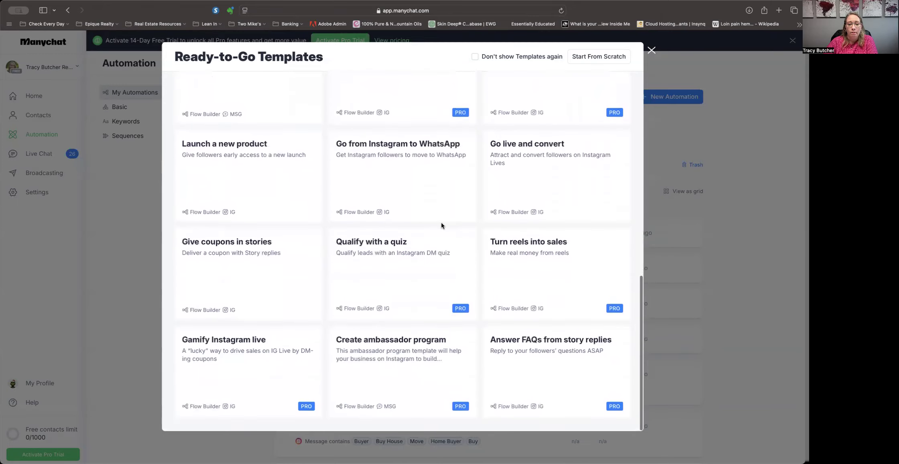
scroll(441, 226, "up", 15)
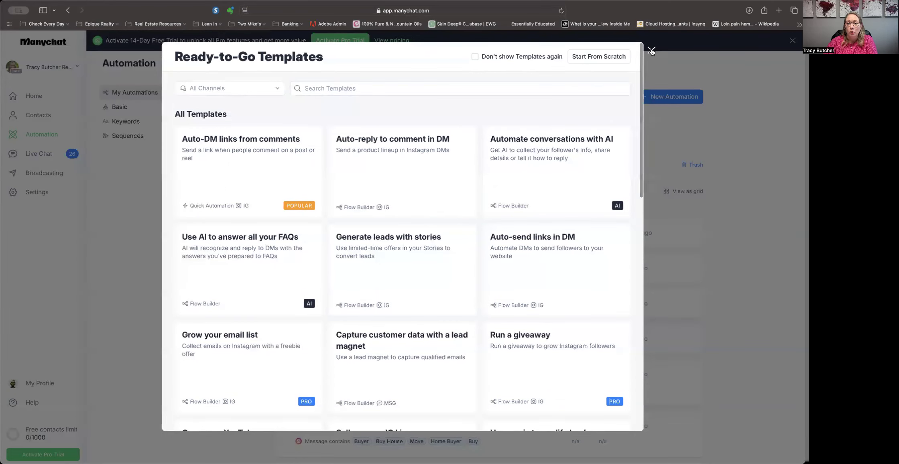
left_click(651, 50)
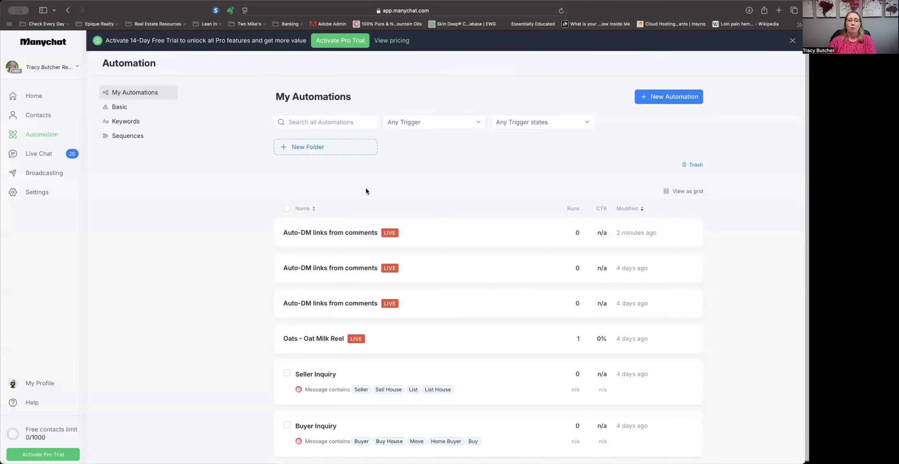
Scroll the automations list, then reopen the template gallery and browse the templates again.
scroll(368, 282, "down", 3)
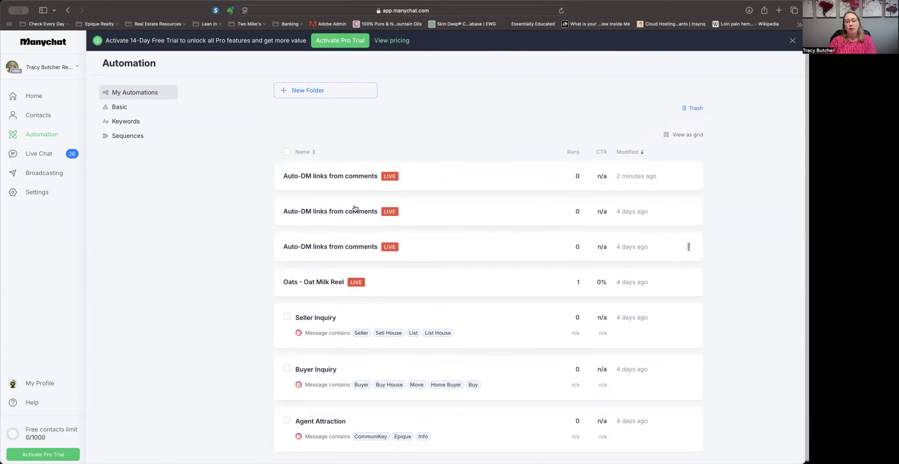
scroll(336, 203, "up", 3)
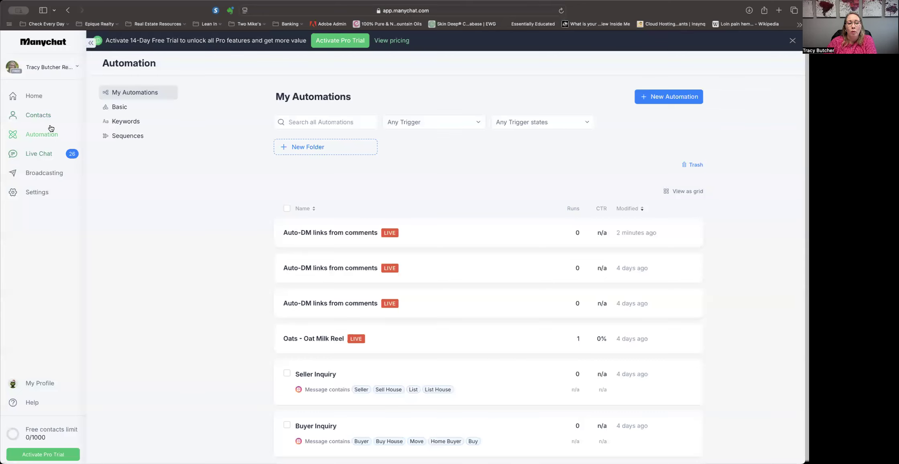
left_click(671, 97)
scroll(479, 295, "down", 3)
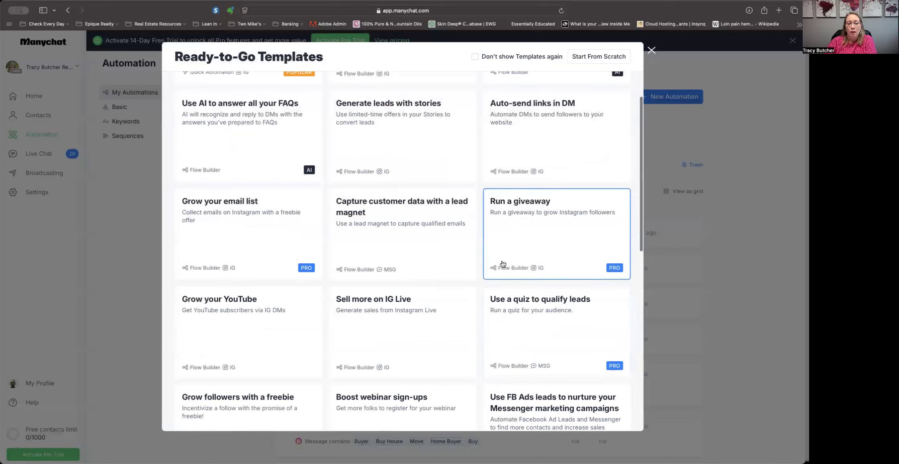
scroll(347, 280, "down", 5)
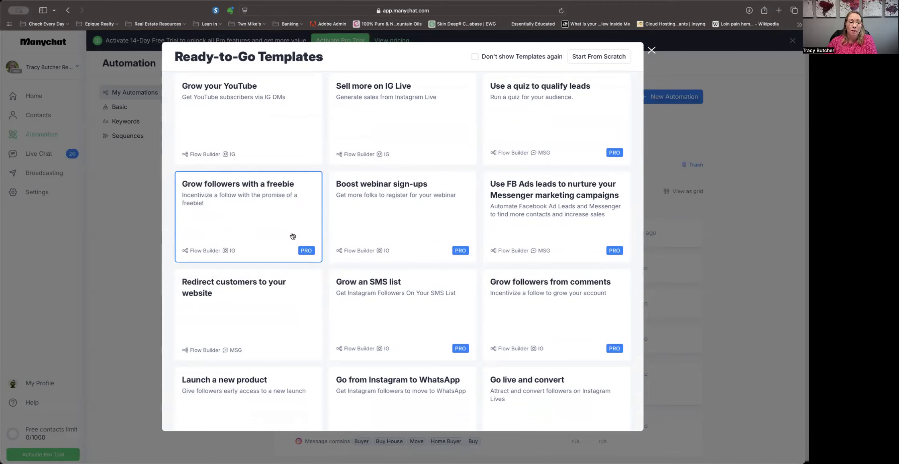
scroll(293, 236, "down", 3)
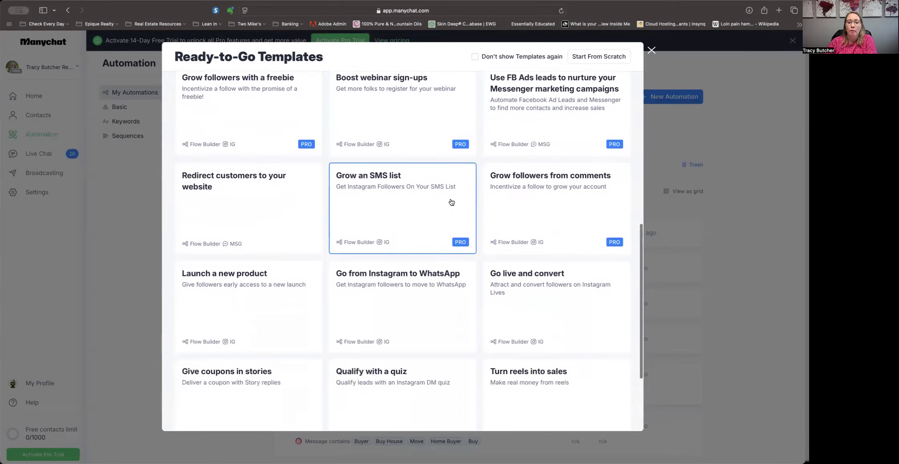
scroll(443, 217, "down", 3)
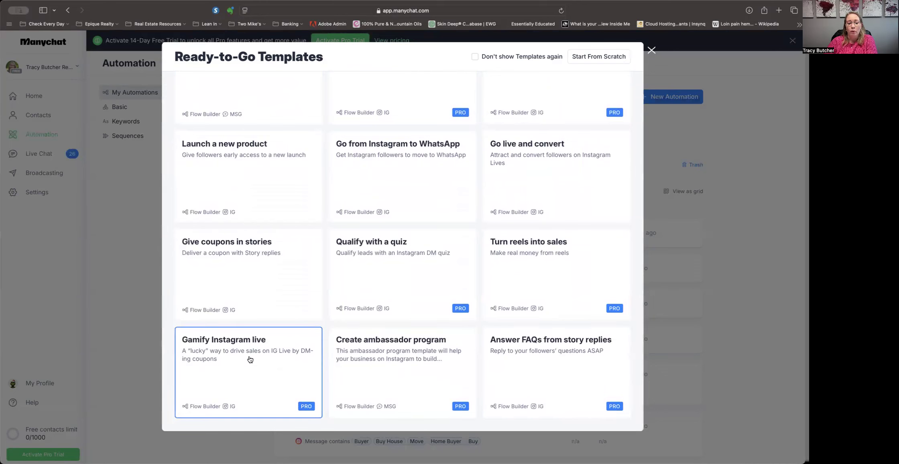
scroll(411, 289, "up", 10)
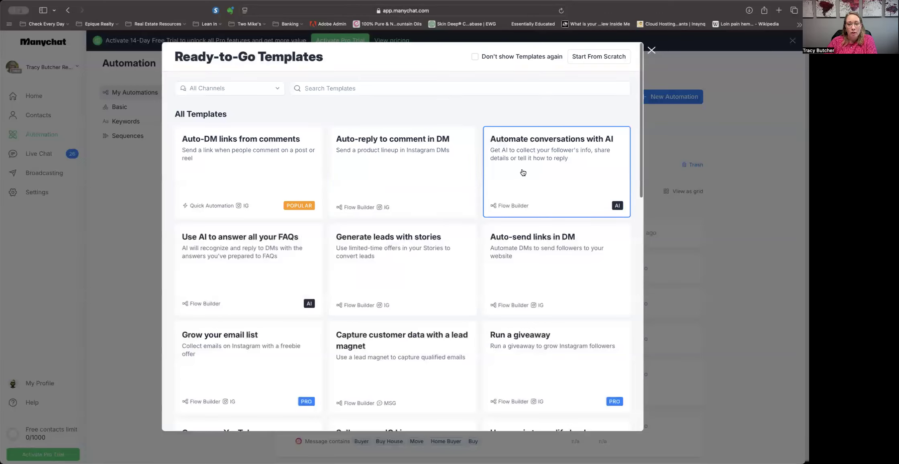
Start a blank automation from scratch, return to the list, and delete the Untitled automation.
left_click(594, 59)
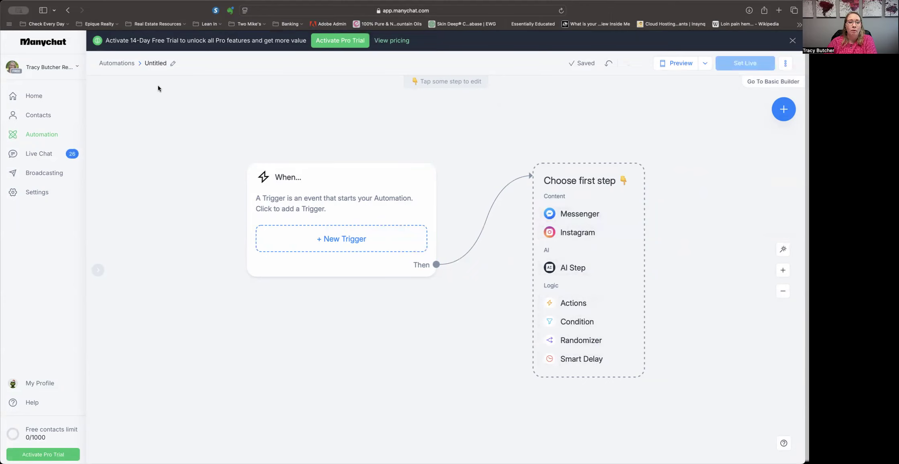
left_click(119, 65)
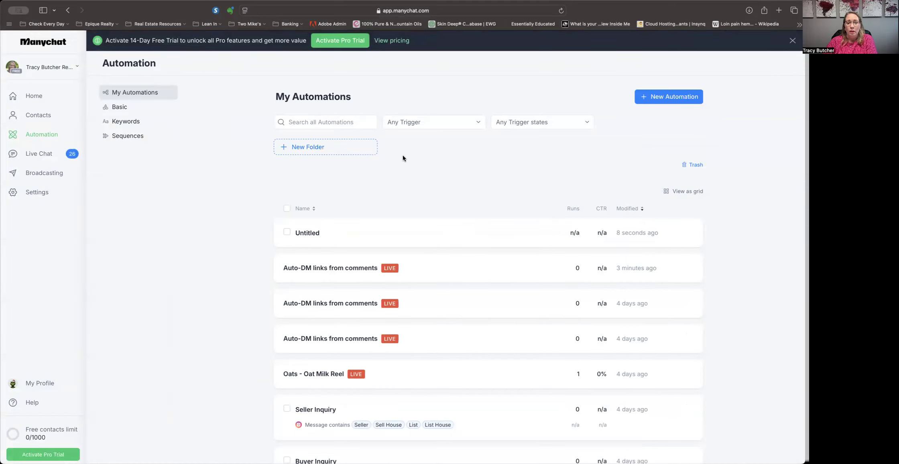
scroll(530, 132, "down", 1)
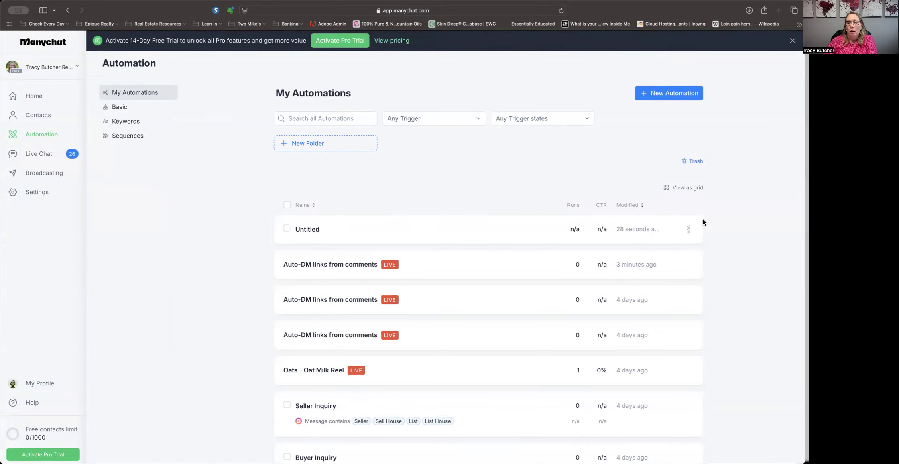
left_click(688, 229)
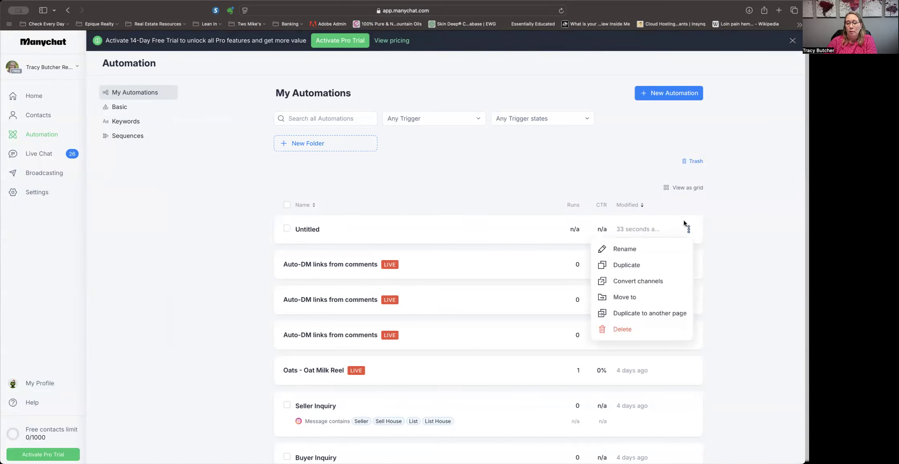
left_click(630, 328)
left_click(479, 115)
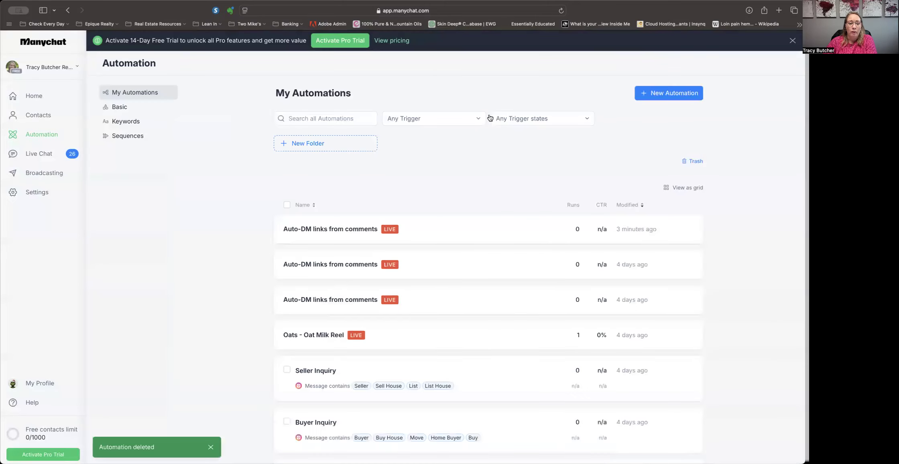
scroll(485, 147, "down", 1)
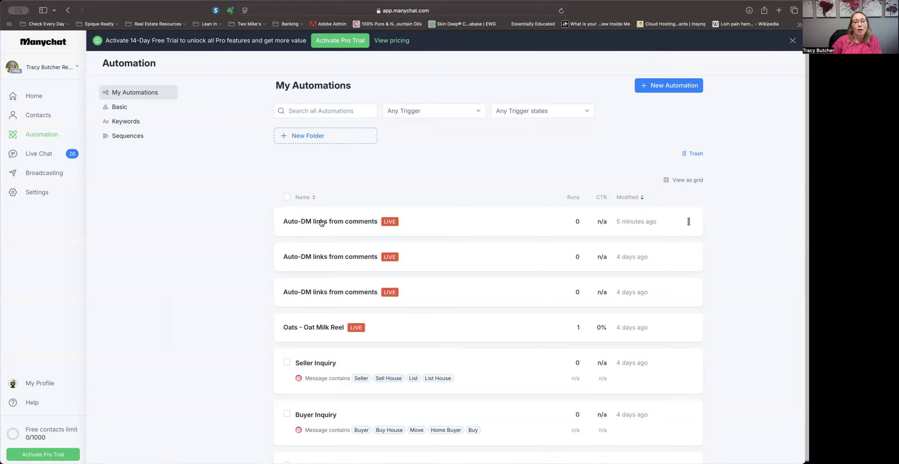
mouse_move(555, 432)
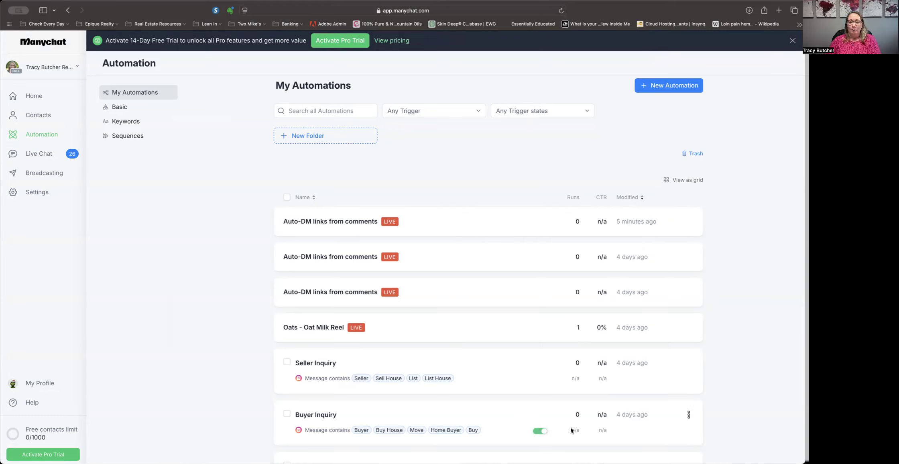